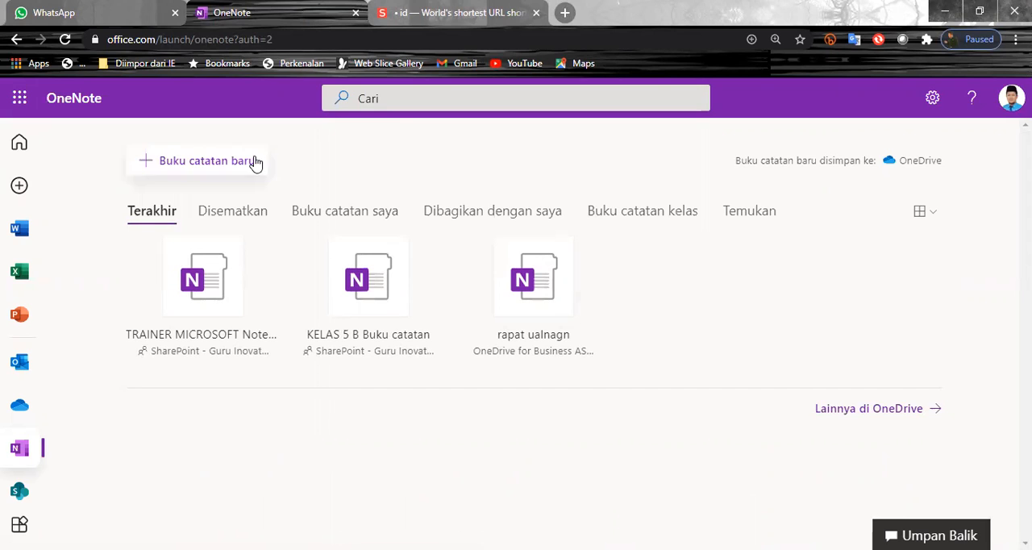
# Start creating a new notebook
pyautogui.click(187, 171)
pyautogui.click(479, 295)
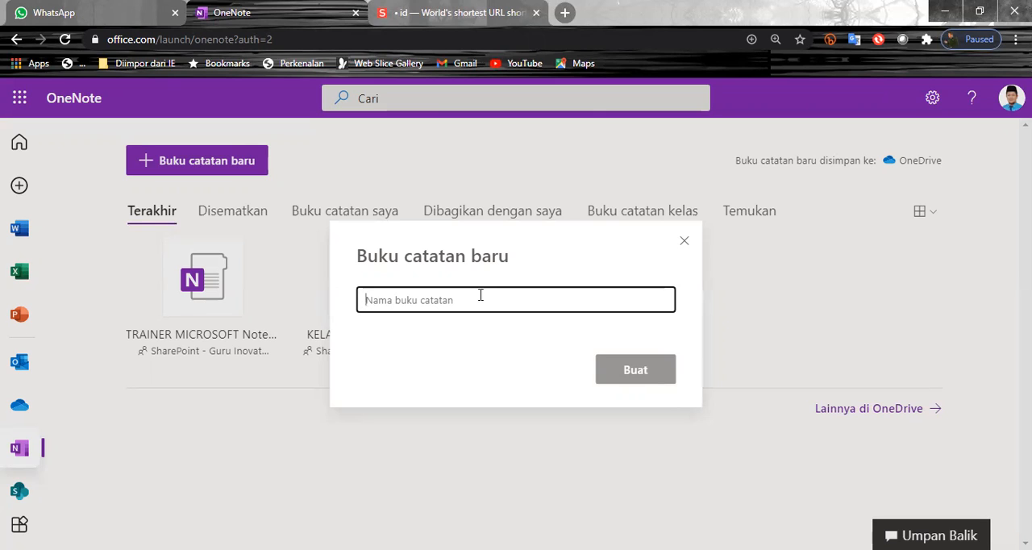
# Enter PELATIHAN OFFICE 365 as the name of the new notebook
pyautogui.write('P')
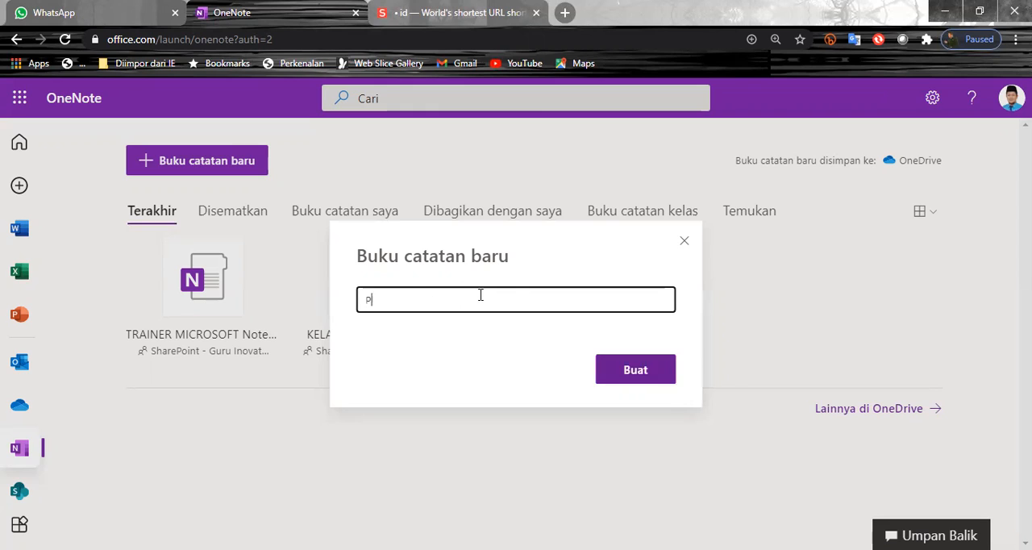
pyautogui.write('ELATIHAN OFICE 365')
pyautogui.click(434, 300)
pyautogui.write('F')
# Name the new notebook BUKU PENGATAR PEMBALAJARN JARAK JAUH DENGAN MICROSFT OFFICE 365
pyautogui.hotkey('ctrl', 'a')
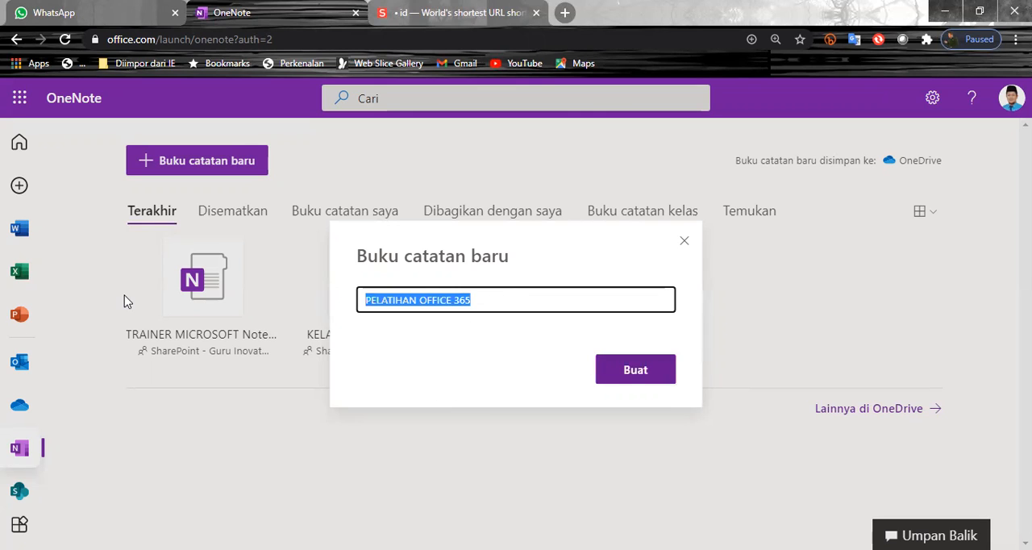
pyautogui.write('BUKU ')
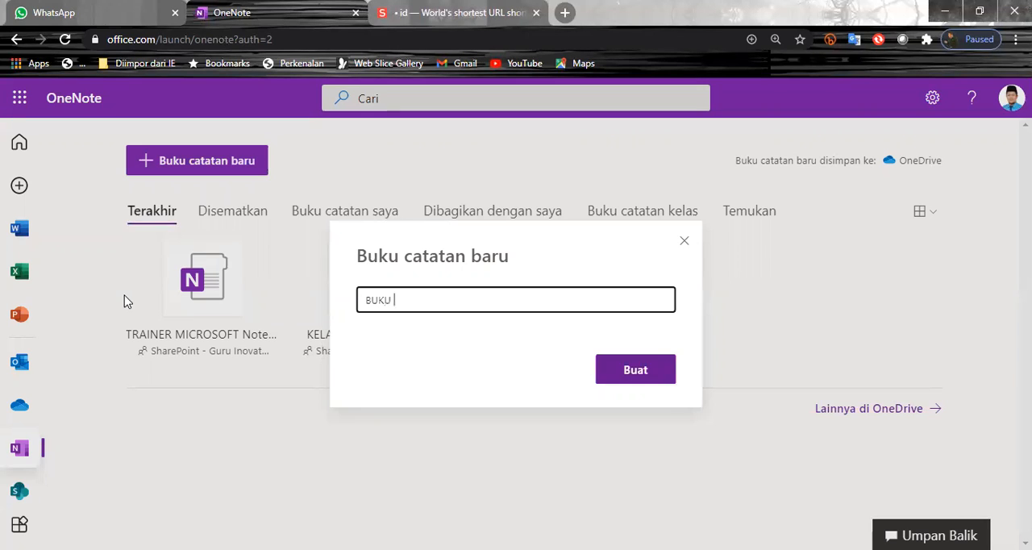
pyautogui.write('PER')
pyautogui.press('BackSpace')
pyautogui.press('BackSpace')
pyautogui.write('ENGATAR PEMBALAJARN')
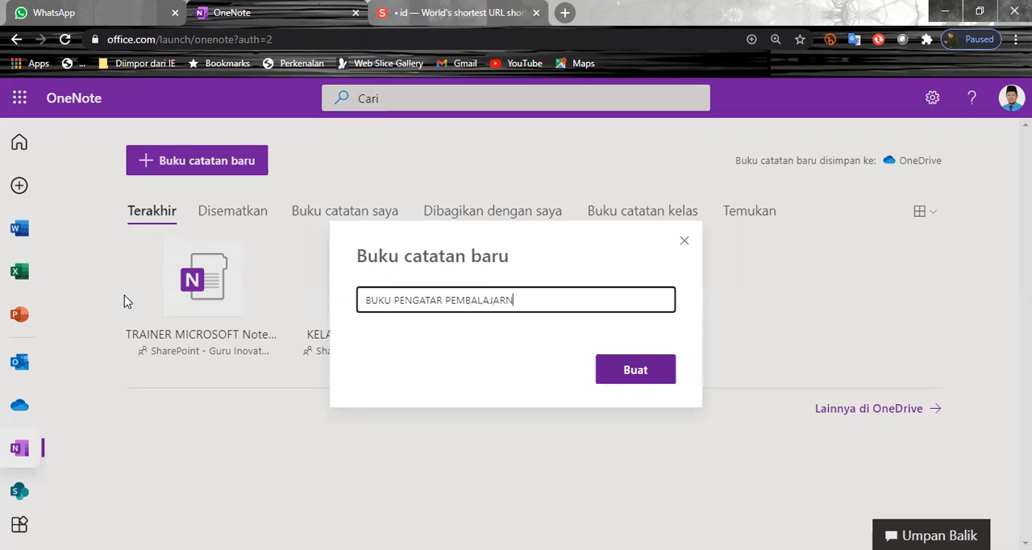
pyautogui.write(' JARAK JAUH DENGAN MICR')
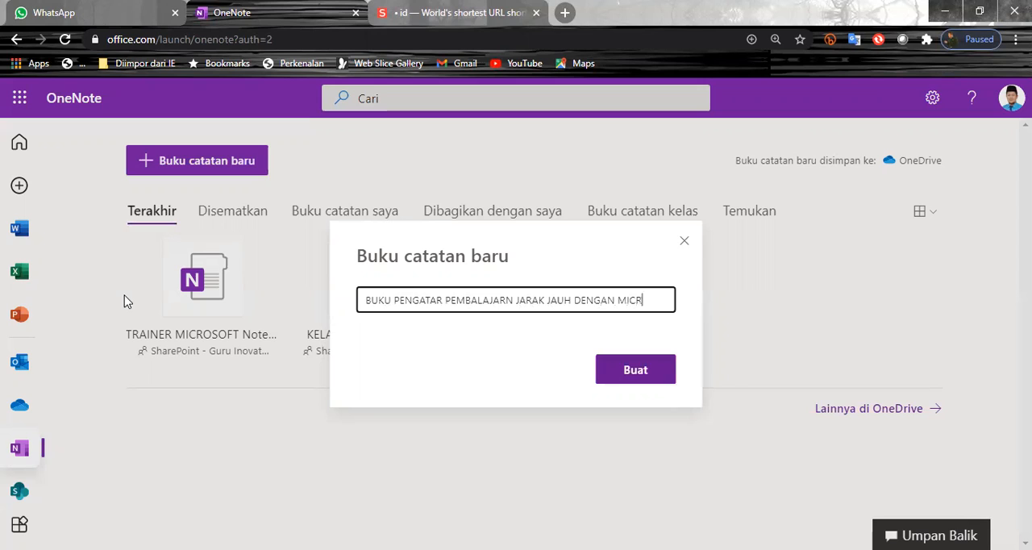
pyautogui.write('OSFT O')
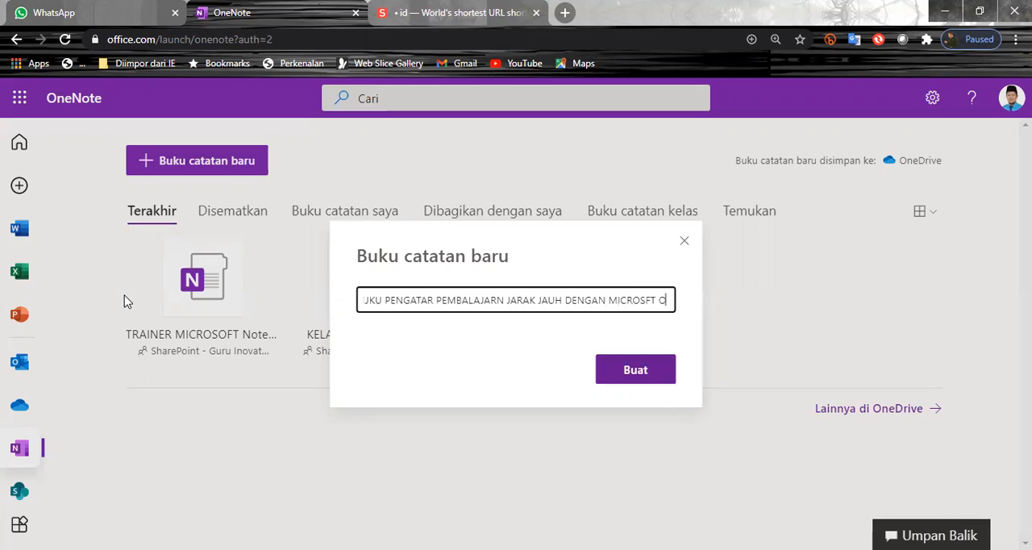
pyautogui.write('FFICE 365')
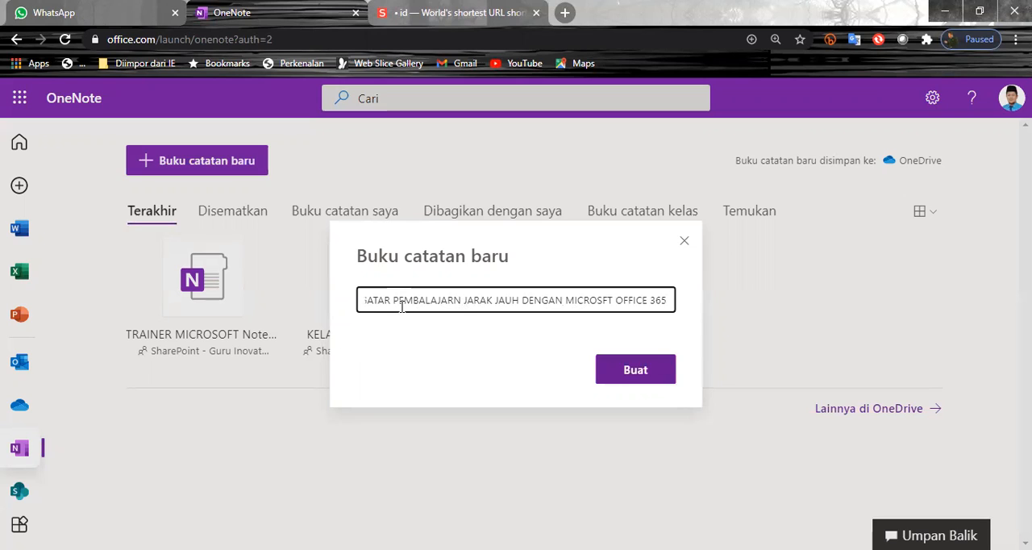
# Correct the third word of the name to PEMBALAJARAN, create the notebook, and dismiss the translation and What's New pop-ups
pyautogui.click(453, 306)
pyautogui.write('A')
pyautogui.click(629, 377)
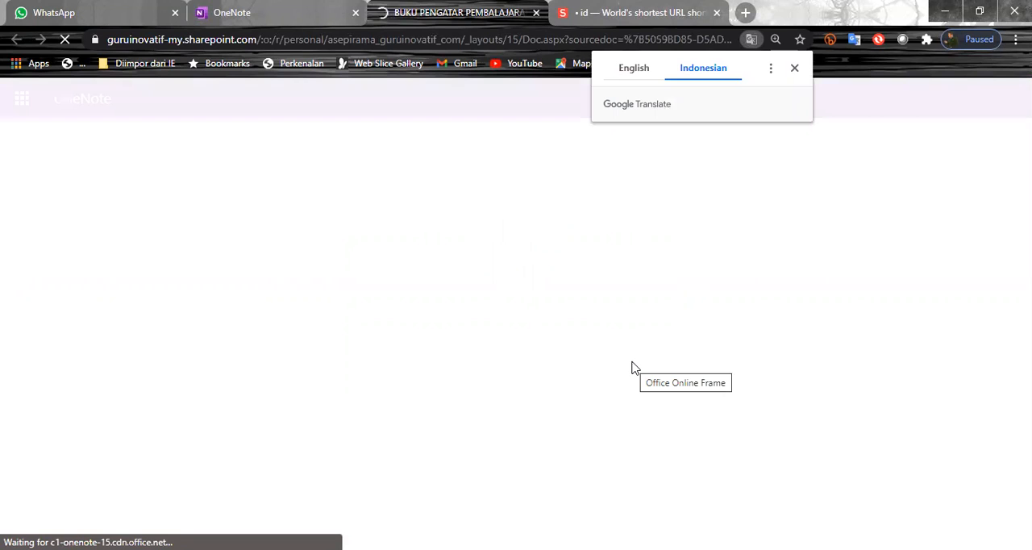
pyautogui.click(791, 71)
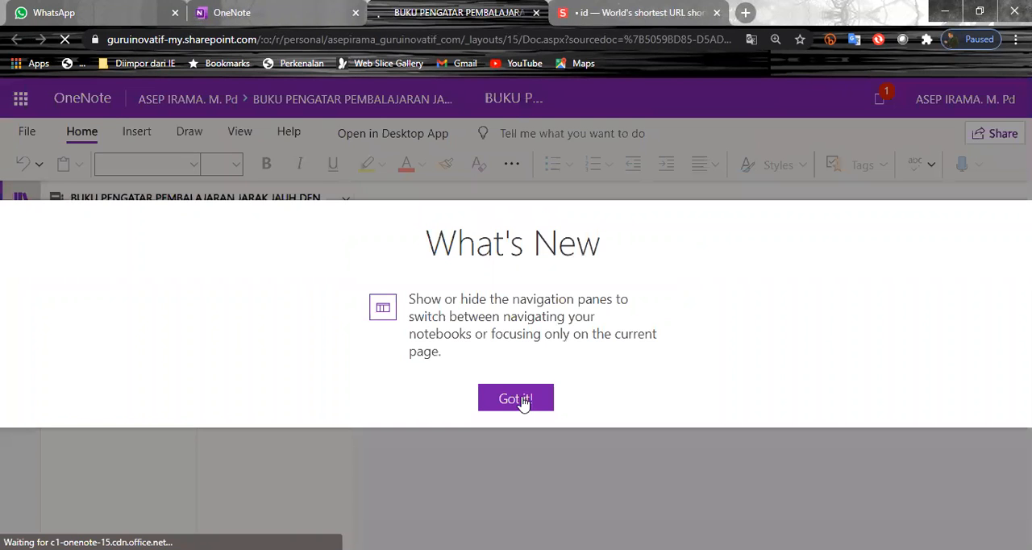
pyautogui.click(523, 396)
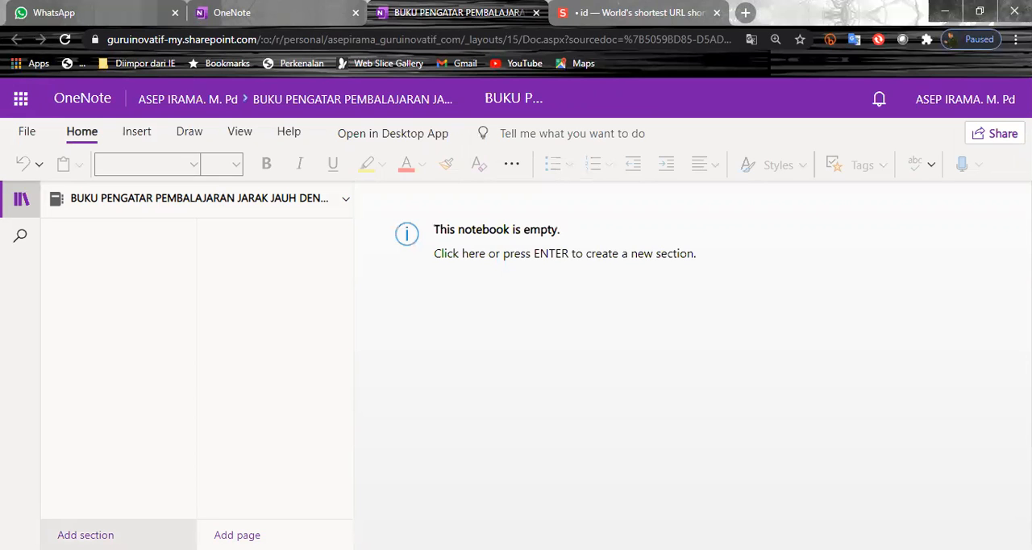
# Add a section named SAMPUL and title its first page GAMBAR SAMPUL
pyautogui.click(85, 535)
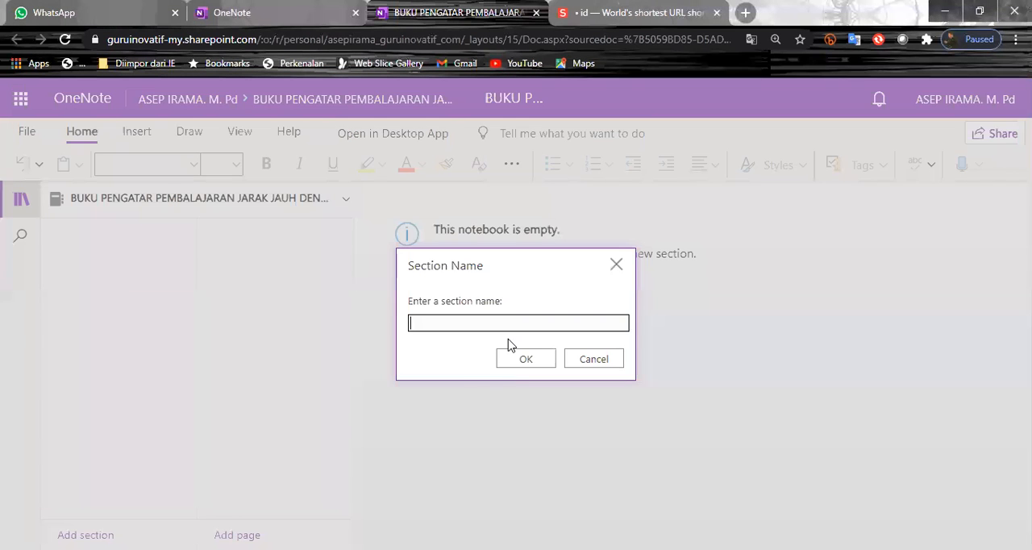
pyautogui.write('SAMPUL')
pyautogui.click(525, 360)
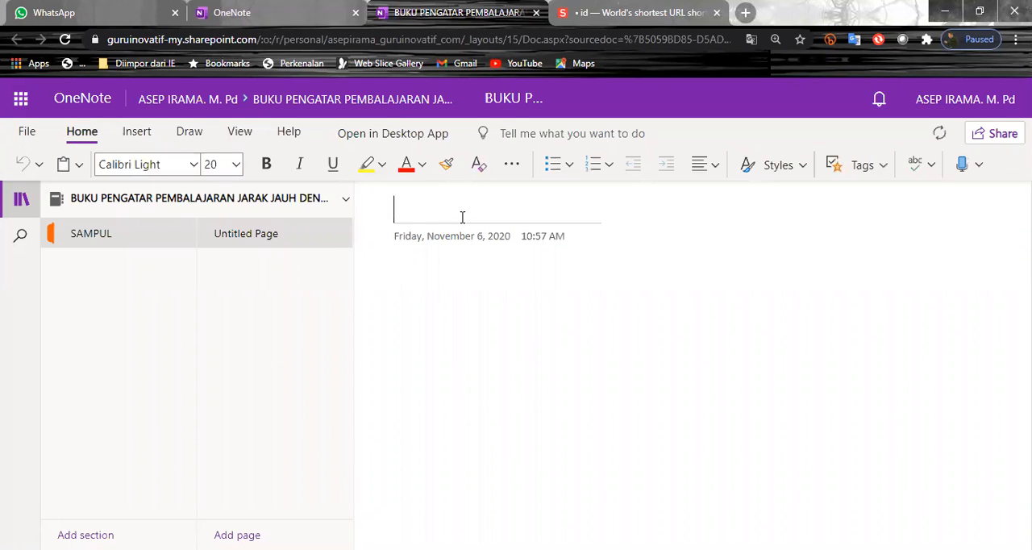
pyautogui.write('GAMBAR')
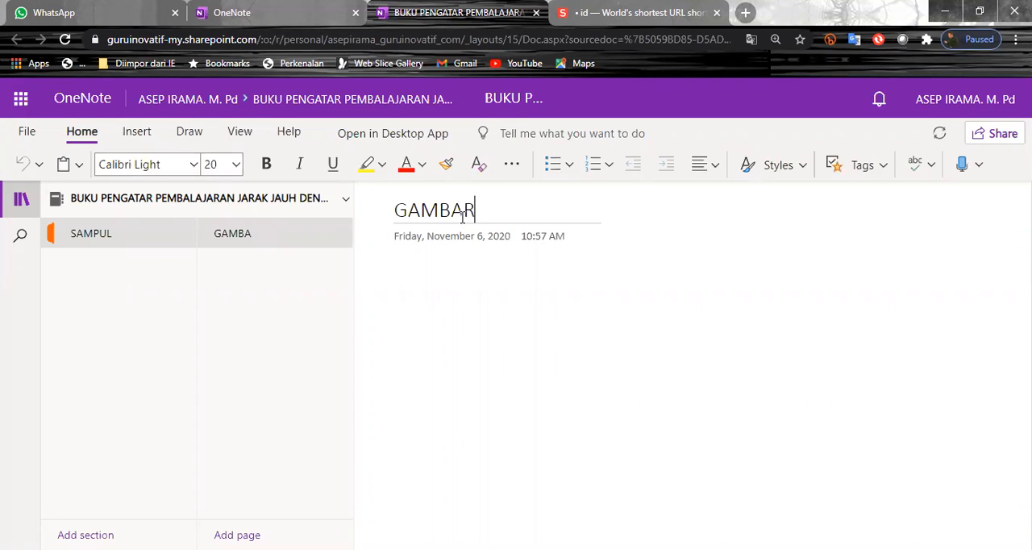
pyautogui.write(' SAMPUL')
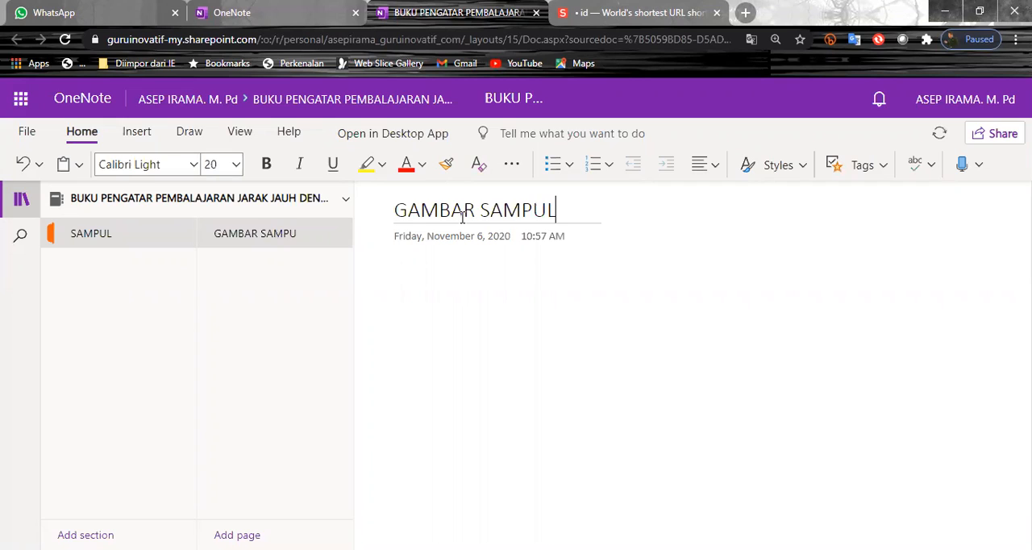
pyautogui.press('Return')
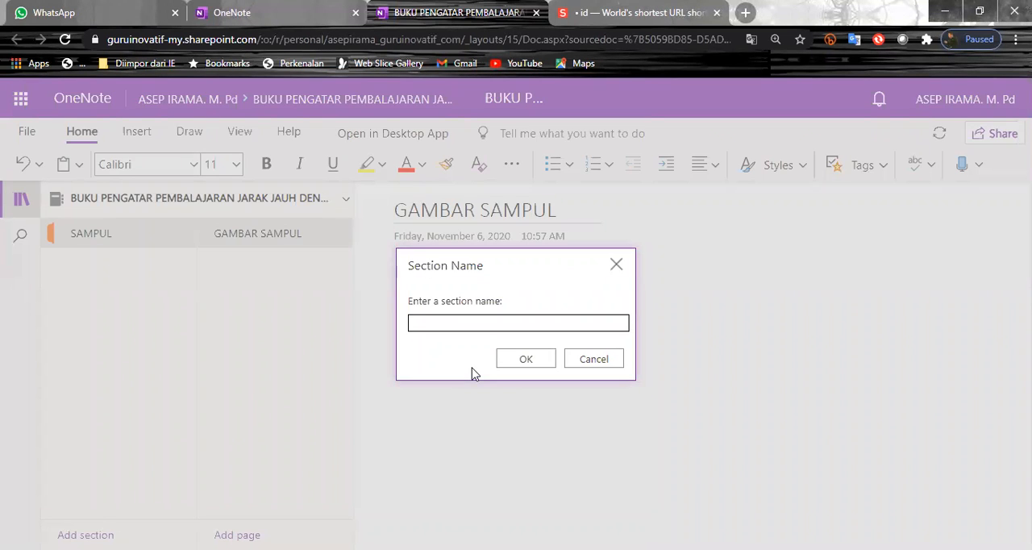
# Add a second section named DAFTAR ISI to the notebook
pyautogui.write('DAT')
pyautogui.press('BackSpace')
pyautogui.write('FTAR ISI')
pyautogui.click(519, 364)
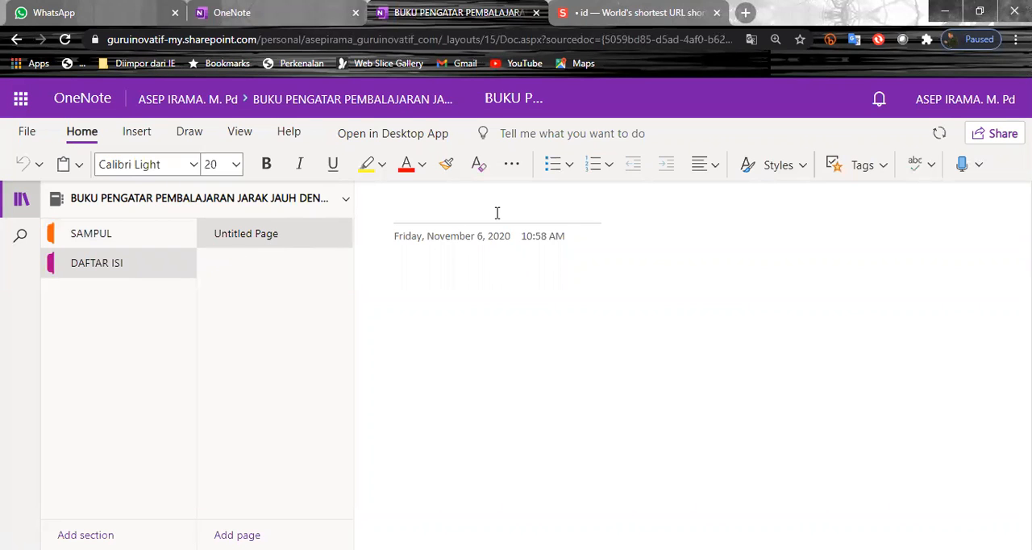
pyautogui.write('BAB')
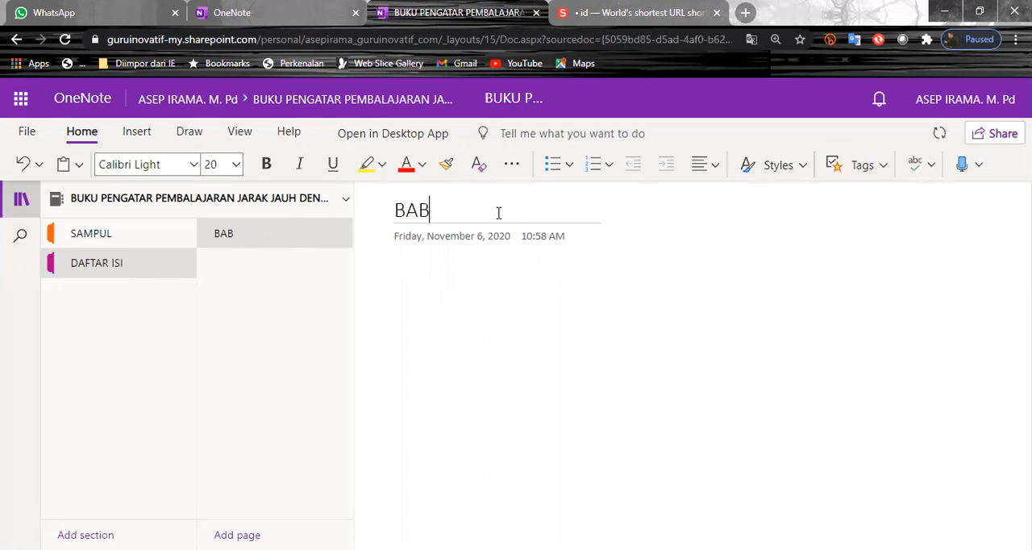
pyautogui.write('II')
# Title the first page of the DAFTAR ISI section PENGANTAR
pyautogui.click(372, 213)
pyautogui.write('PENGANTAR')
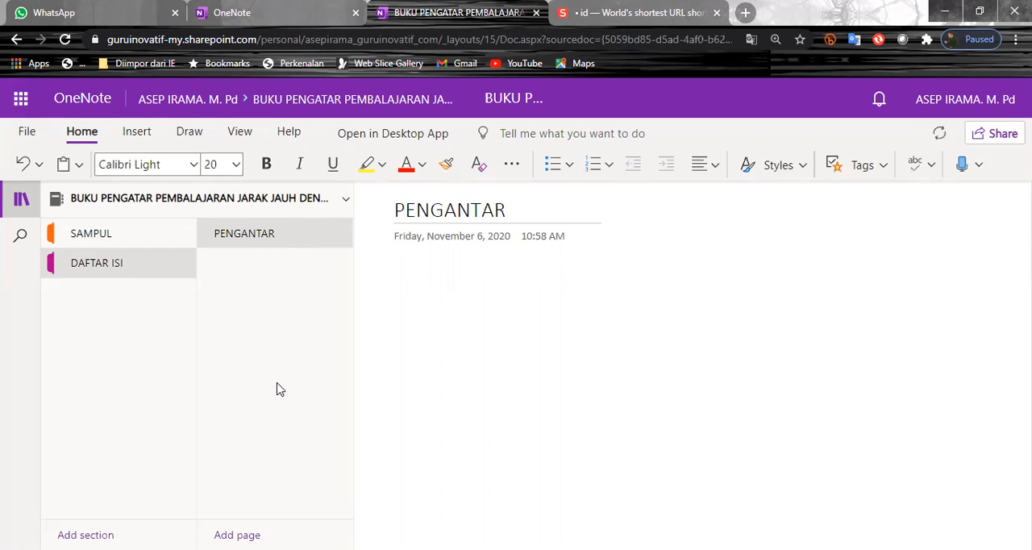
# Add a page titled BAB 1 to the DAFTAR ISI section
pyautogui.click(237, 535)
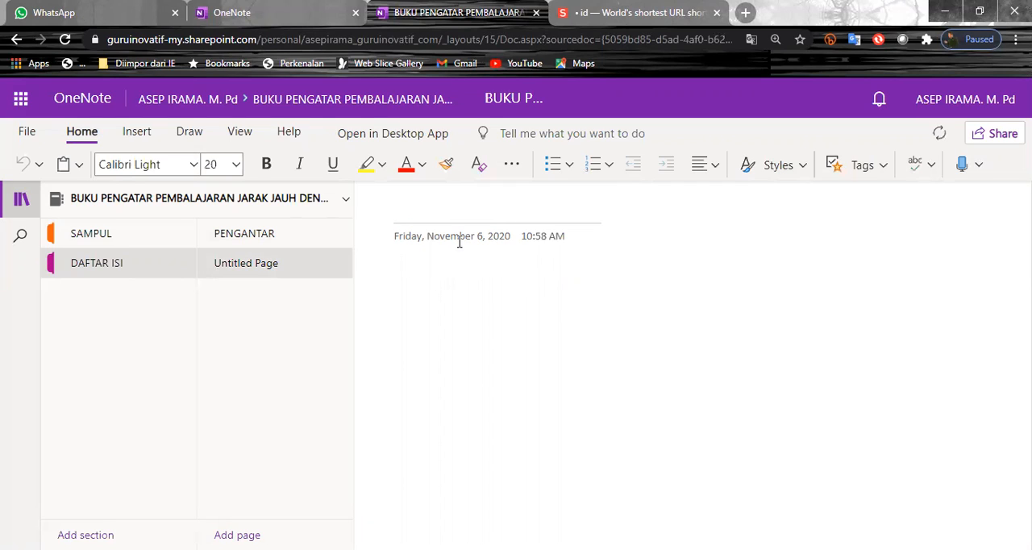
pyautogui.write('BAB')
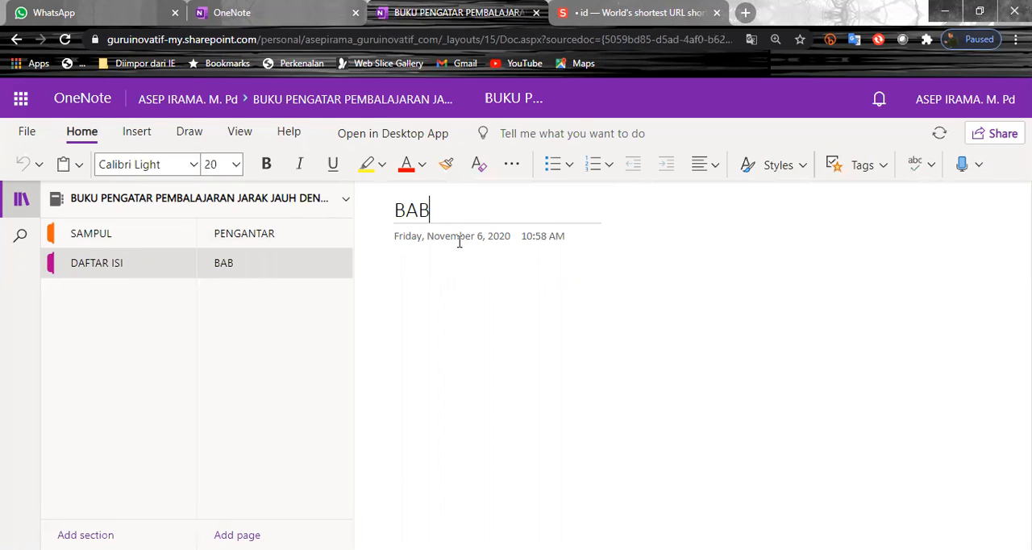
pyautogui.write(' I')
pyautogui.write('1')
pyautogui.press('Return')
# Add another page titled BAB 2 below BAB 1 in the DAFTAR ISI section
pyautogui.click(237, 534)
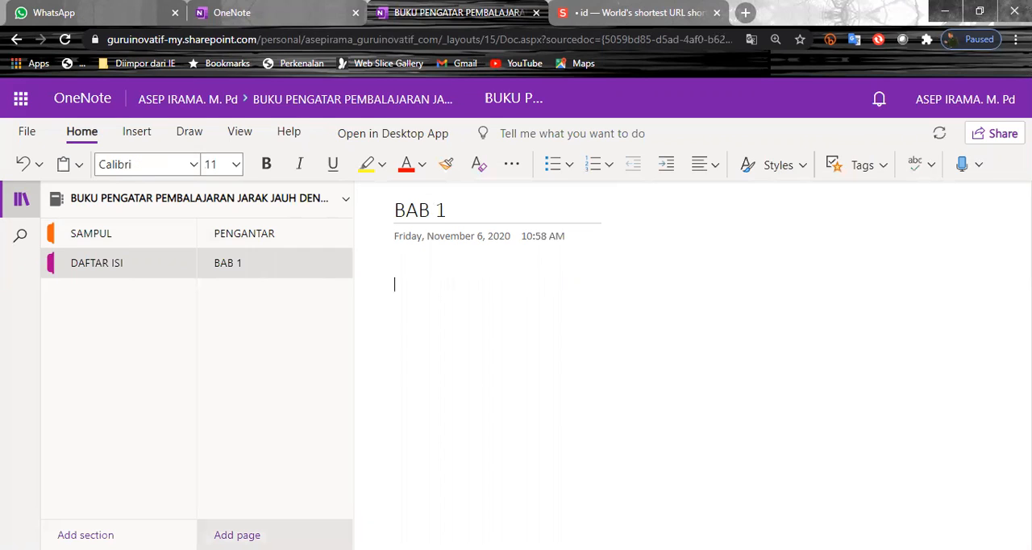
pyautogui.write('B')
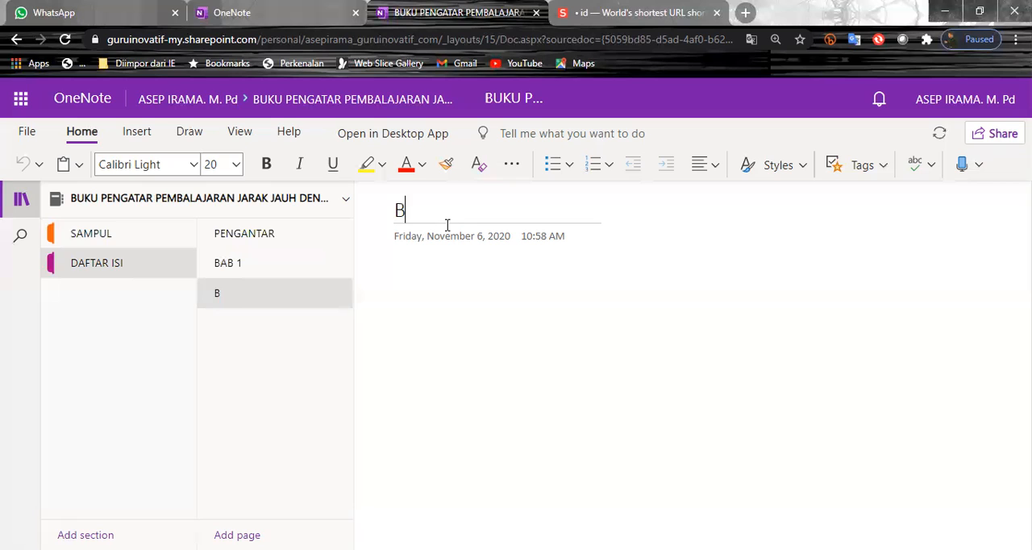
pyautogui.write('AB 2')
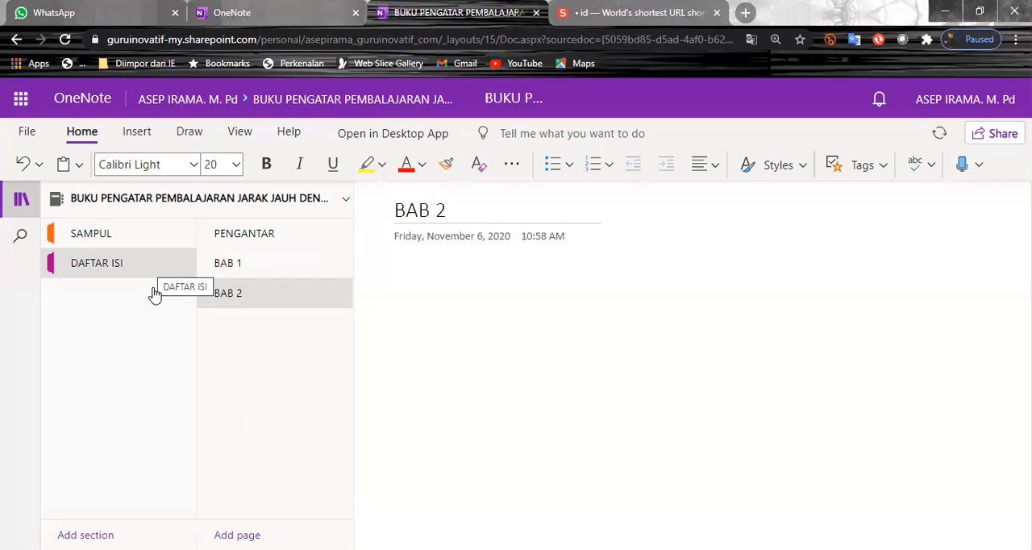
# Add a third section named PENUTUP to the notebook
pyautogui.hotkey('ctrl', 't')
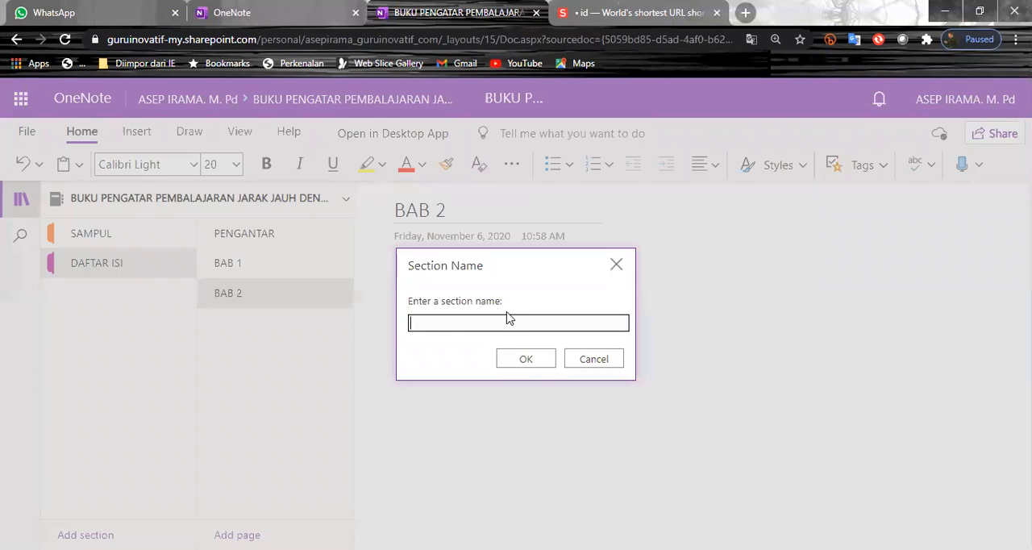
pyautogui.write('PENUTUP')
pyautogui.click(531, 363)
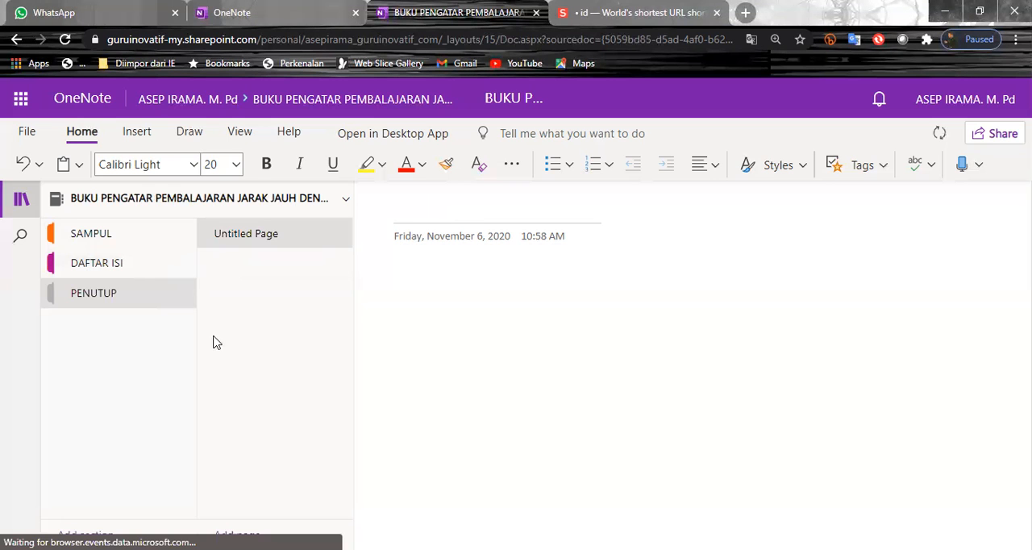
# Review the pages of the DAFTAR ISI section, starting with the PENGANTAR page
pyautogui.click(157, 273)
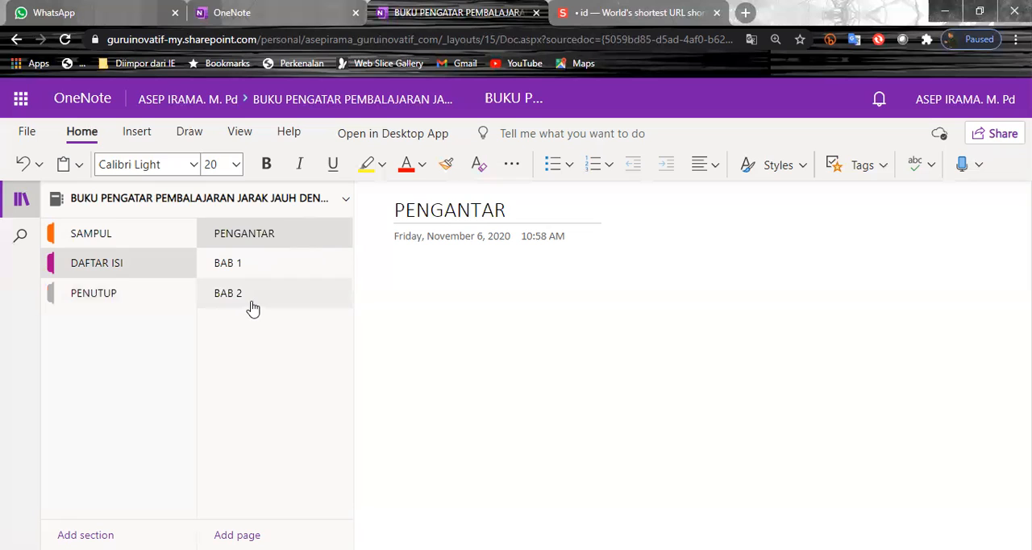
pyautogui.click(468, 291)
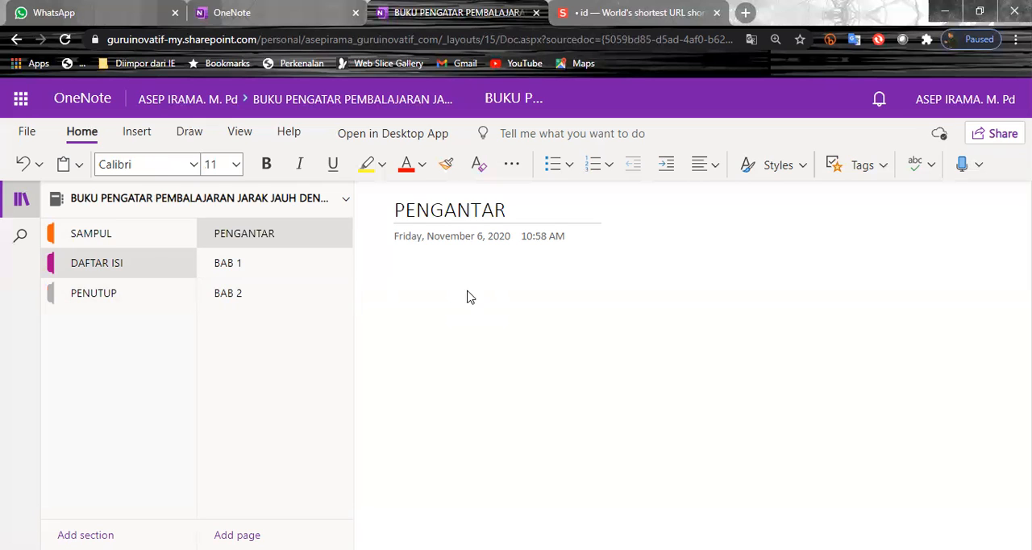
# Insert the picture Hijau dan Kuning Siluet Konferensi Tanda Poster.jpg from Dokumen > Download canva into the SAMPUL section's GAMBAR SAMPUL page
pyautogui.click(101, 240)
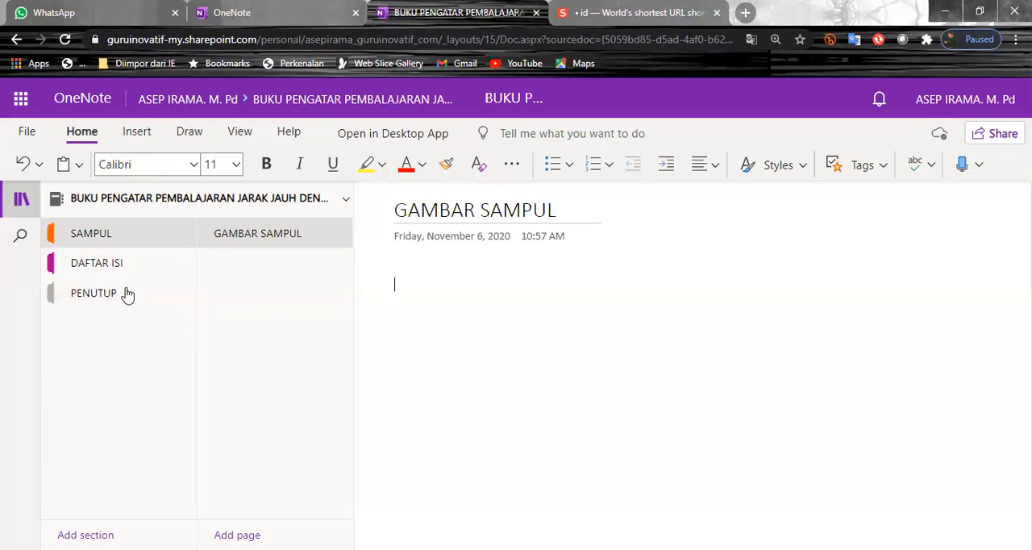
pyautogui.click(142, 139)
pyautogui.click(203, 166)
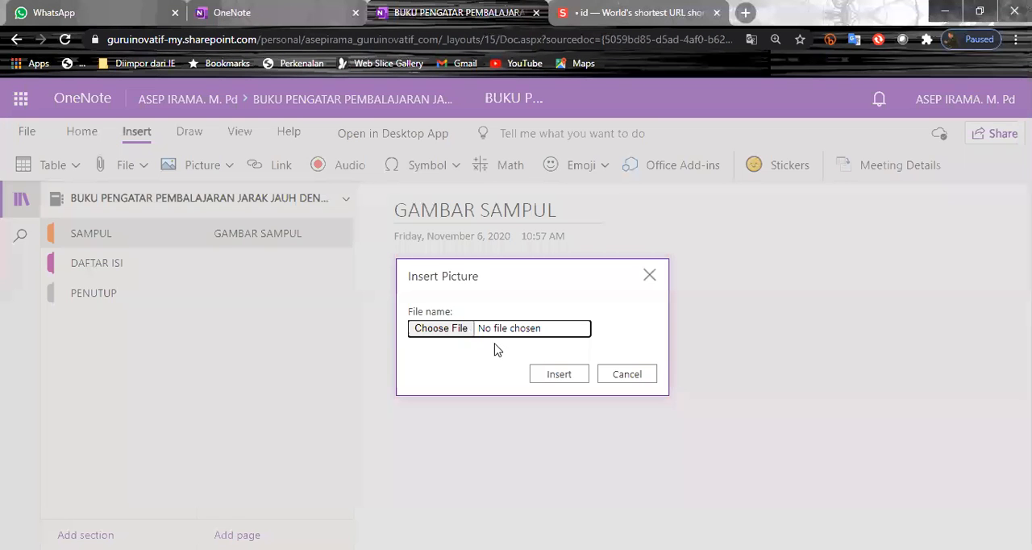
pyautogui.click(438, 329)
pyautogui.click(438, 330)
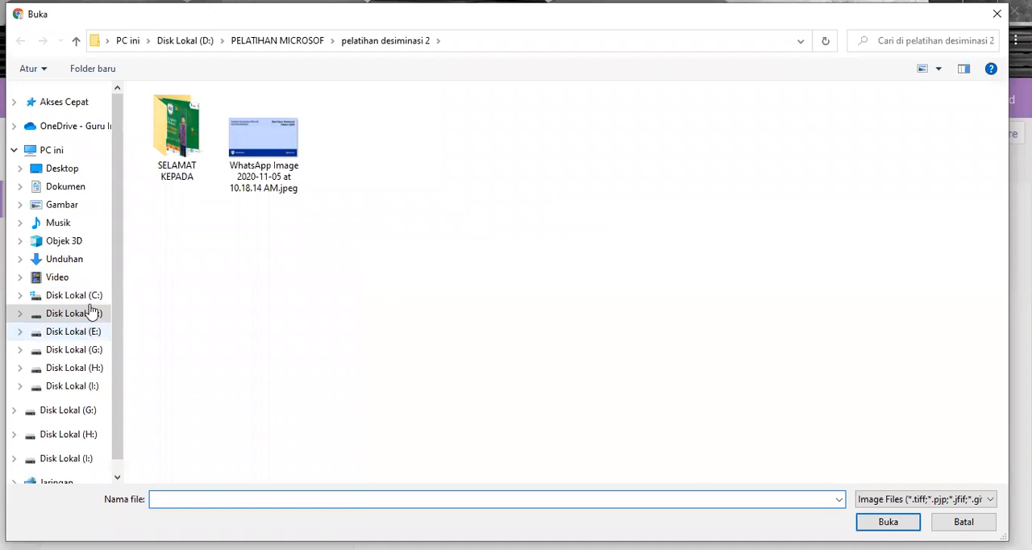
pyautogui.click(75, 313)
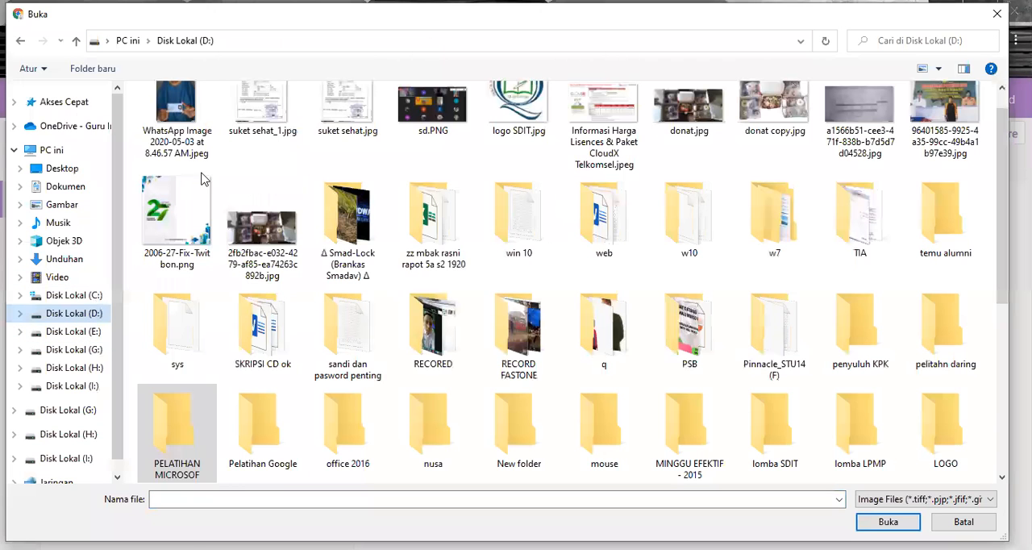
pyautogui.click(65, 186)
pyautogui.doubleClick(452, 150)
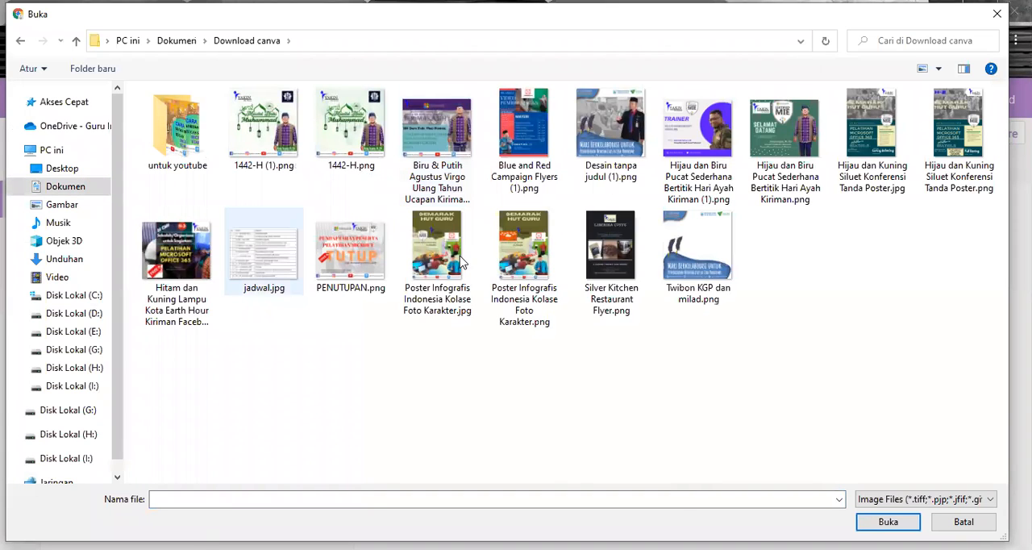
pyautogui.click(841, 155)
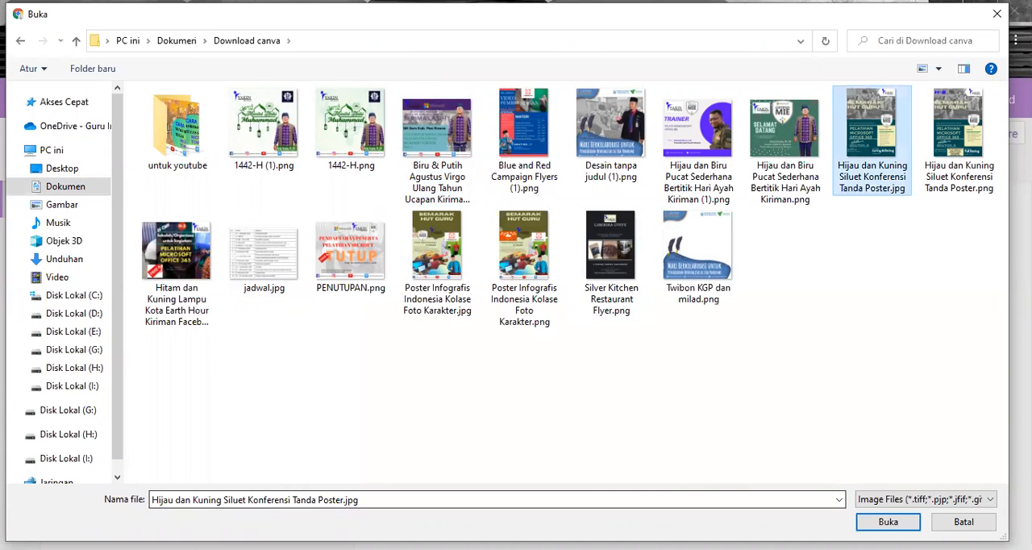
pyautogui.click(888, 522)
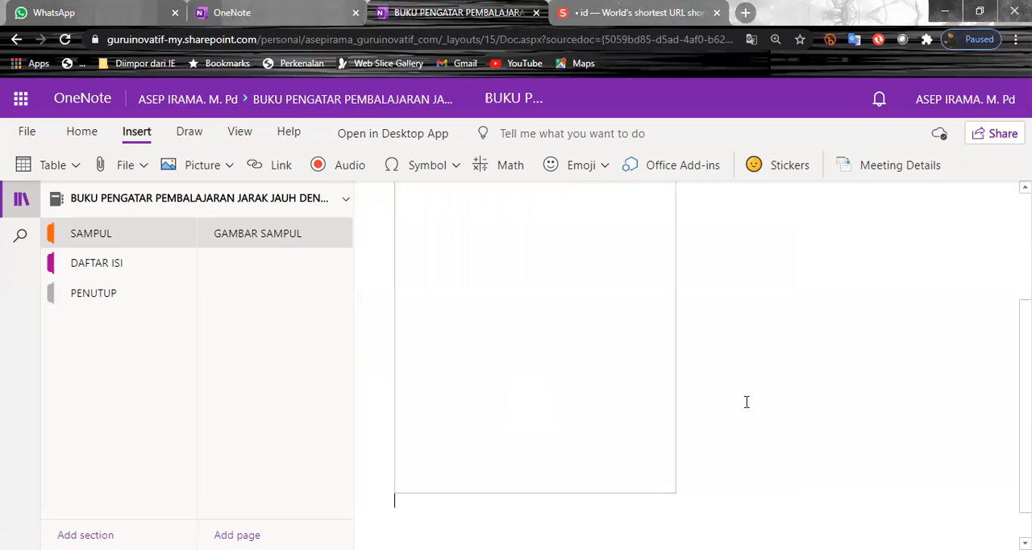
pyautogui.scroll(4, 746, 402)
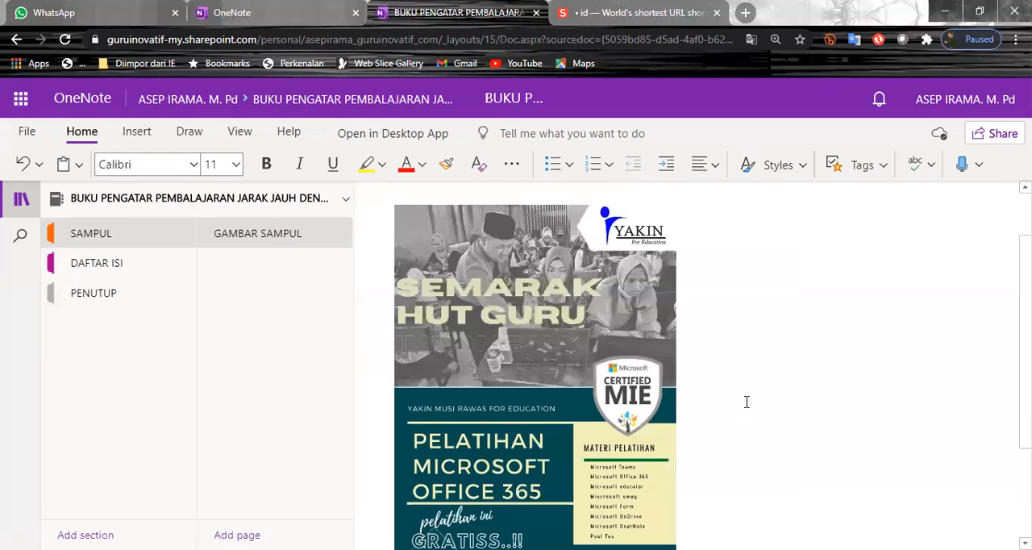
pyautogui.scroll(1, 747, 401)
pyautogui.scroll(1, 747, 402)
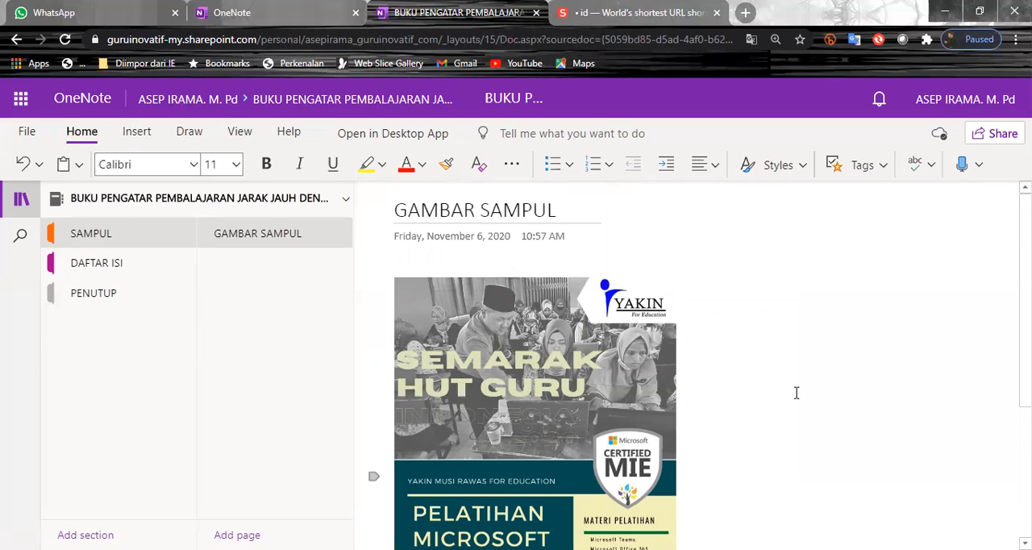
pyautogui.click(129, 139)
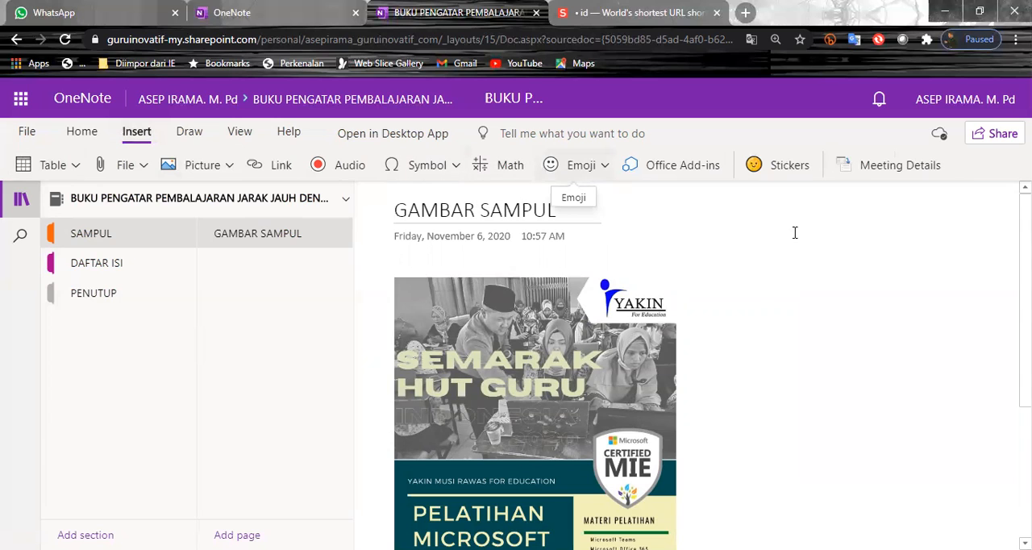
pyautogui.click(940, 253)
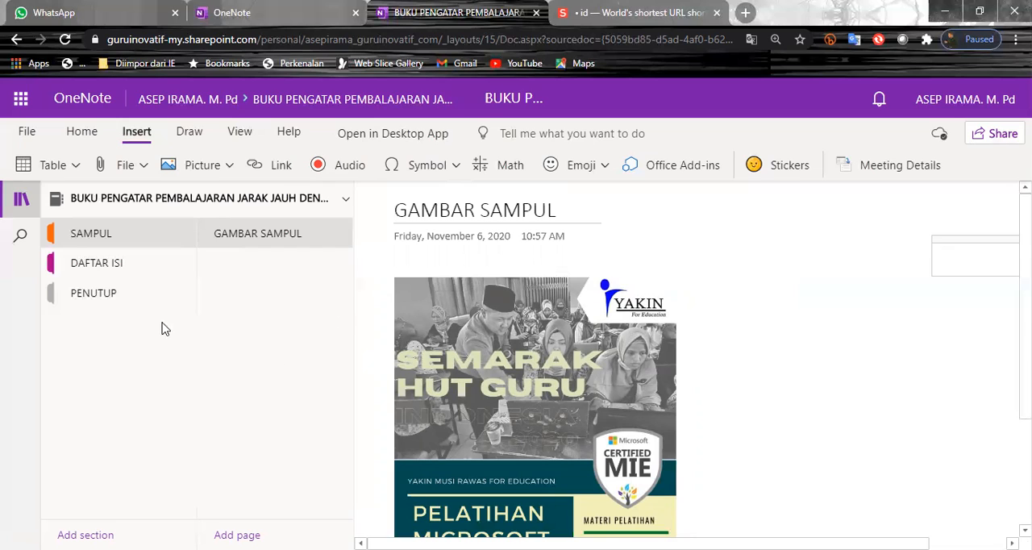
# Draw a large freehand 24 with the yellow highlighter on the PENGANTAR page of the DAFTAR ISI section
pyautogui.click(121, 266)
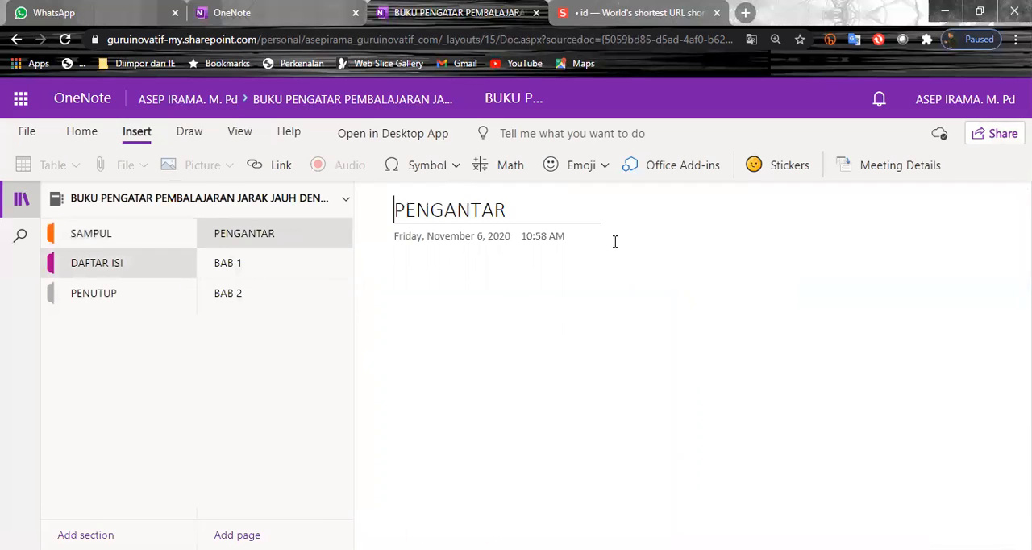
pyautogui.click(448, 315)
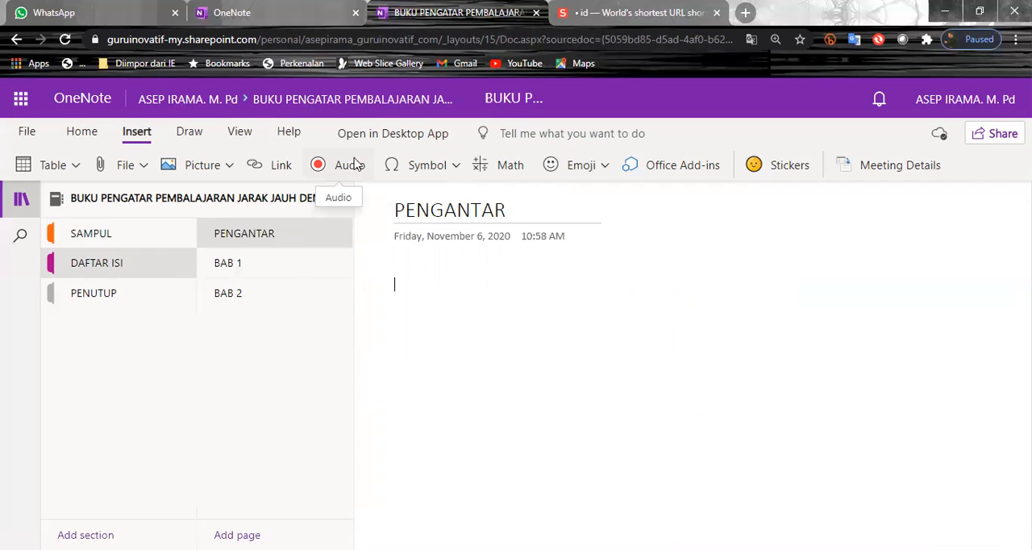
pyautogui.click(195, 137)
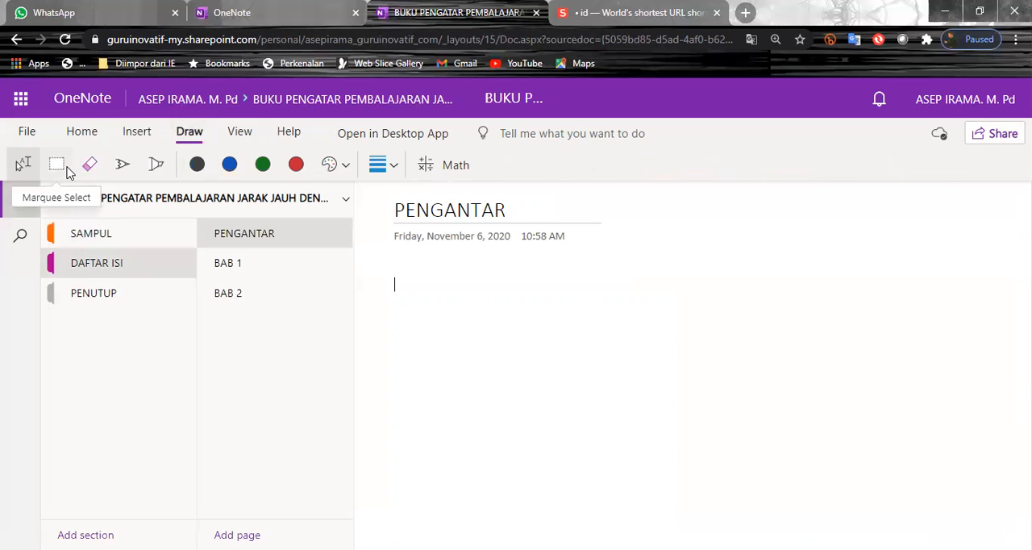
pyautogui.click(158, 166)
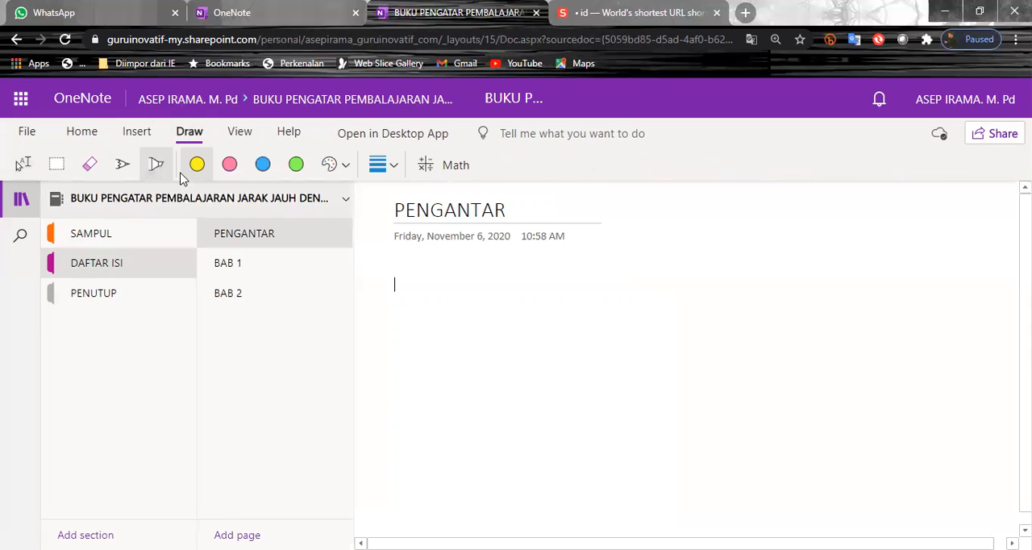
pyautogui.click(203, 171)
pyautogui.moveTo(664, 320); pyautogui.dragTo(758, 342)
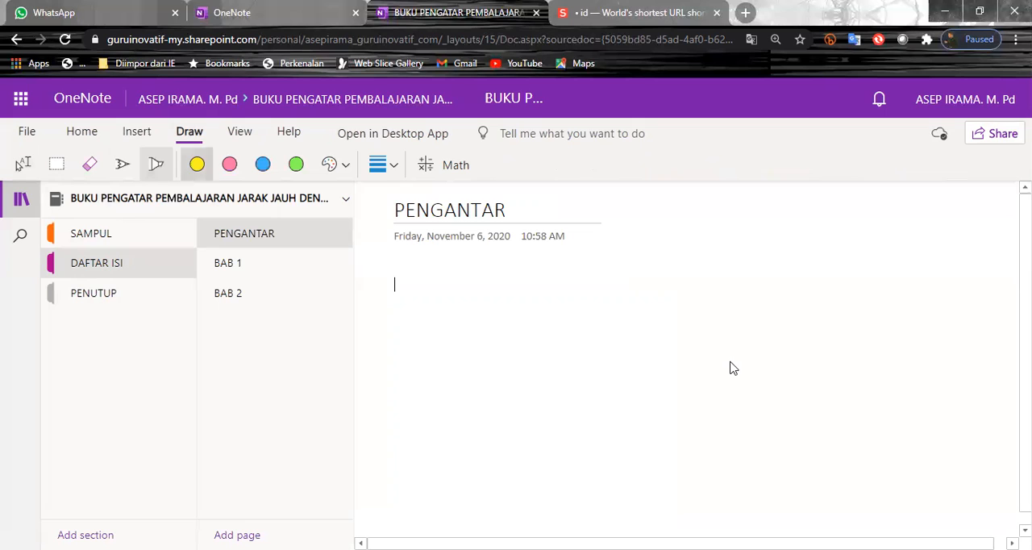
pyautogui.moveTo(625, 377); pyautogui.dragTo(887, 369)
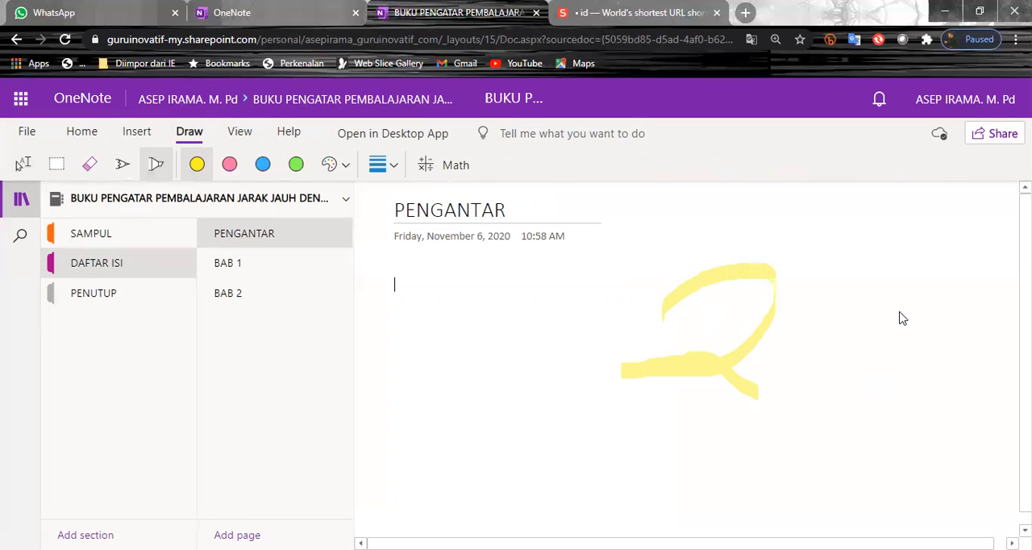
pyautogui.moveTo(868, 235)
pyautogui.mouseDown()
pyautogui.moveTo(893, 312)
pyautogui.moveTo(873, 448)
pyautogui.mouseUp()
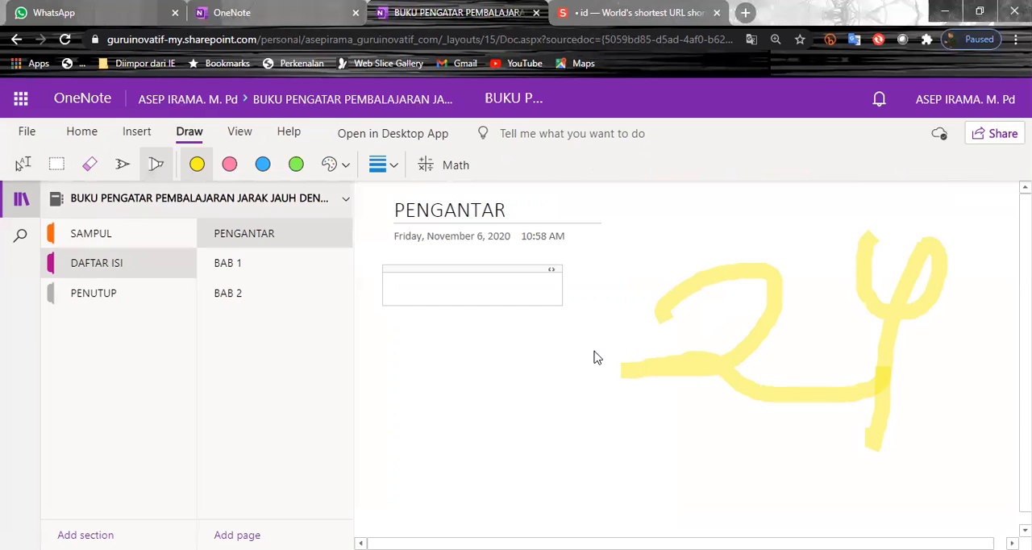
pyautogui.click(25, 137)
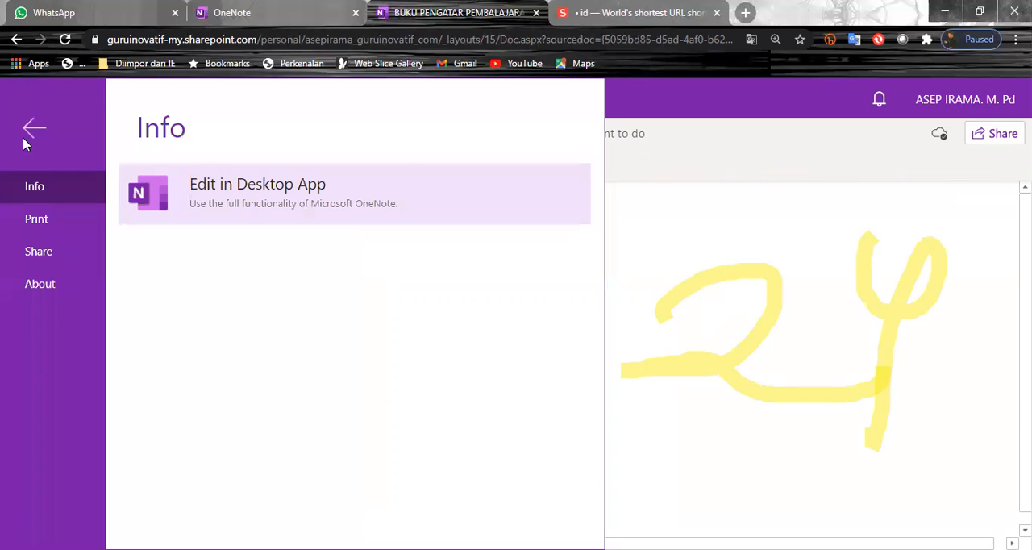
pyautogui.click(35, 126)
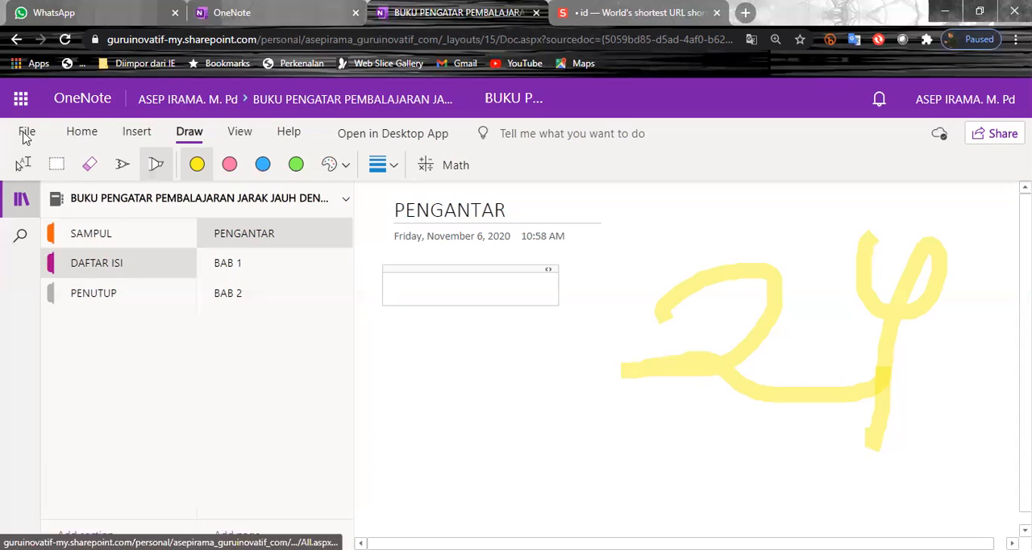
pyautogui.click(27, 134)
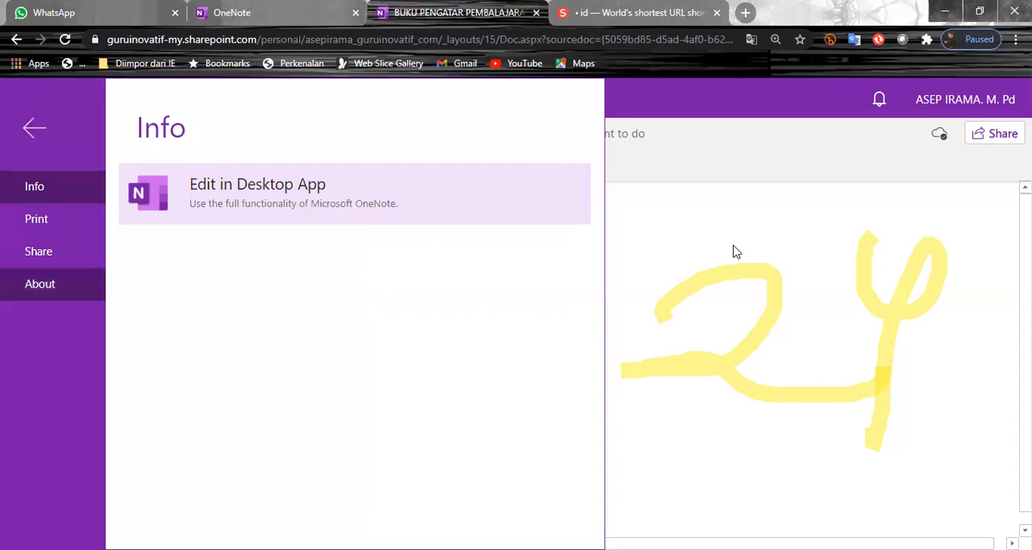
pyautogui.click(82, 117)
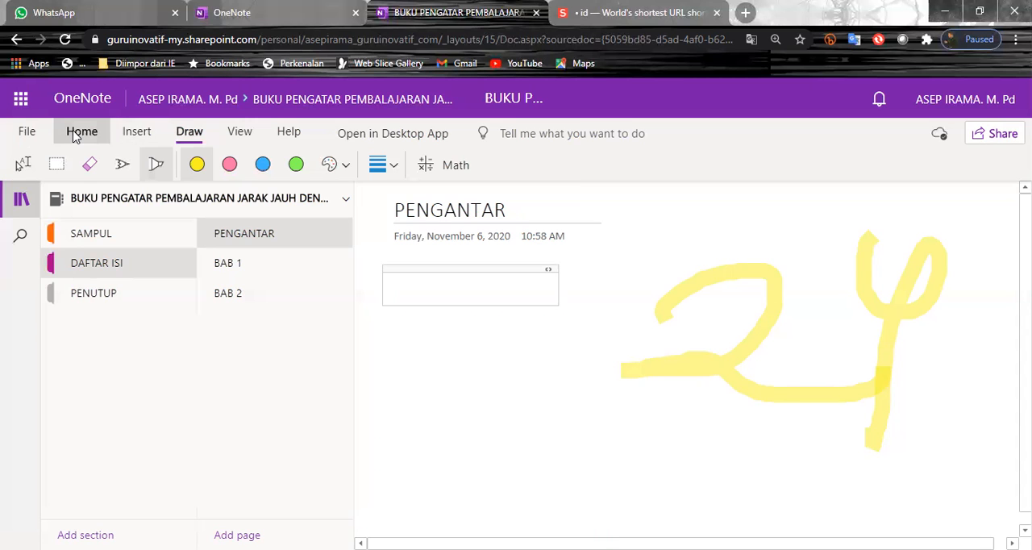
pyautogui.click(77, 133)
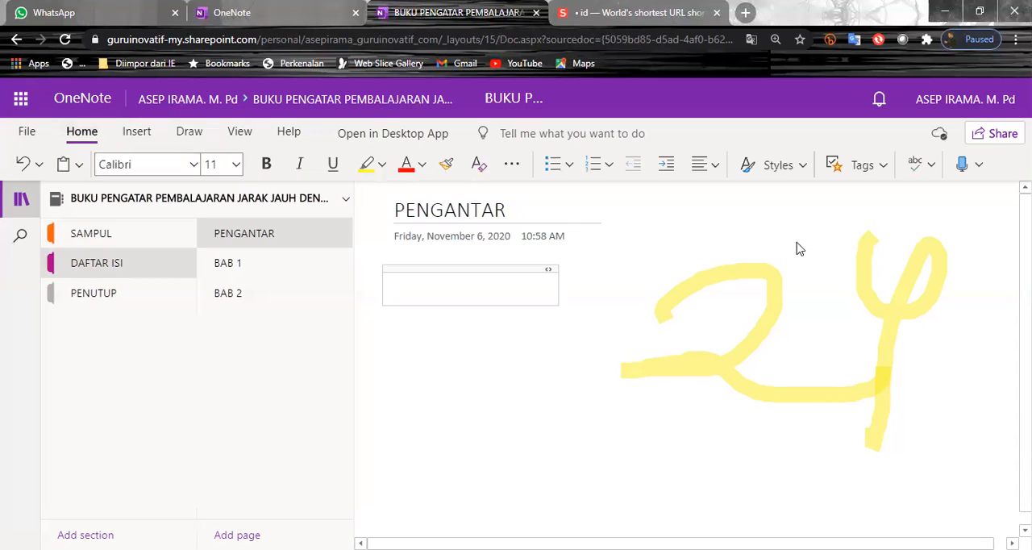
pyautogui.click(141, 136)
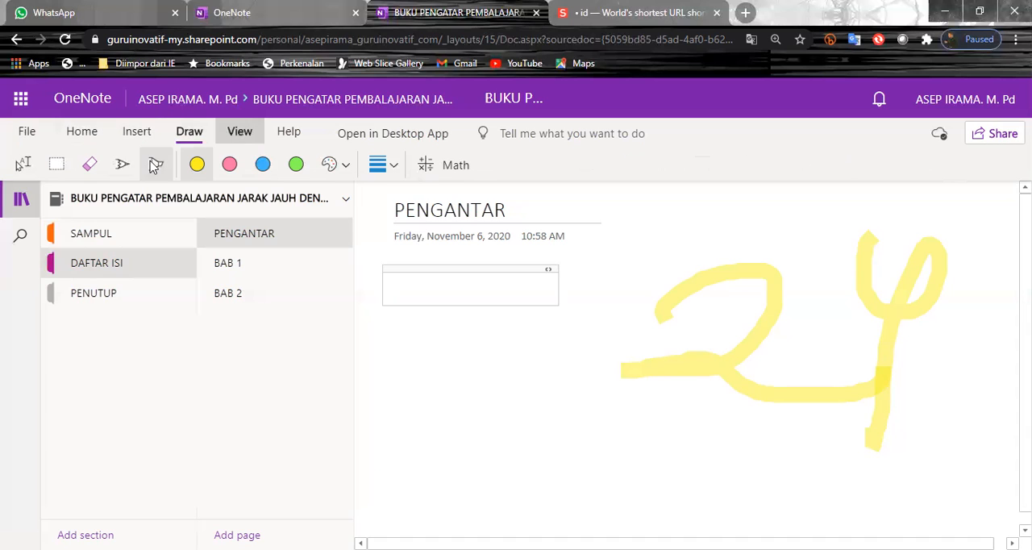
# Try a pale pink page color on the PENGANTAR page and reset the page to no color
pyautogui.click(238, 134)
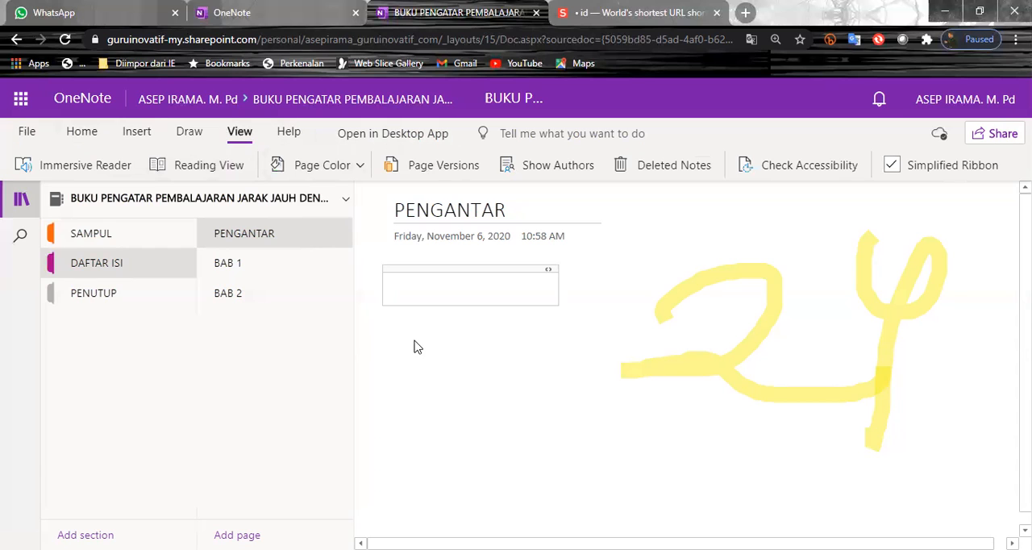
pyautogui.click(362, 166)
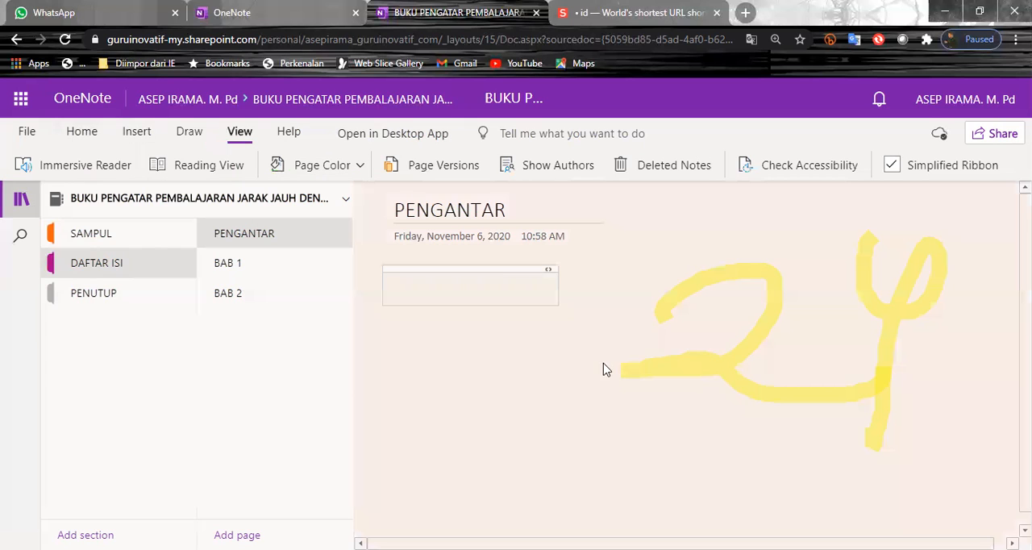
pyautogui.click(360, 166)
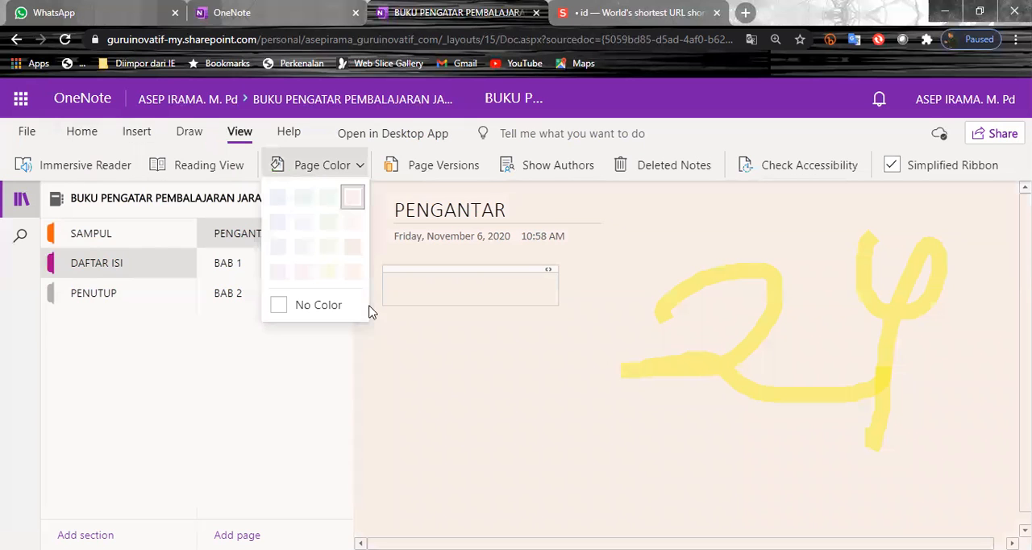
pyautogui.click(325, 269)
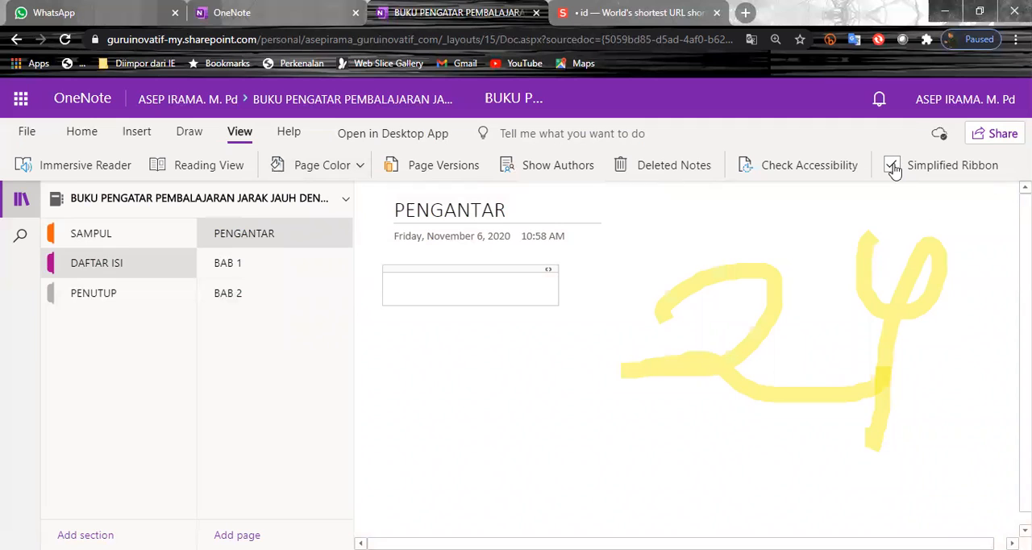
pyautogui.click(84, 137)
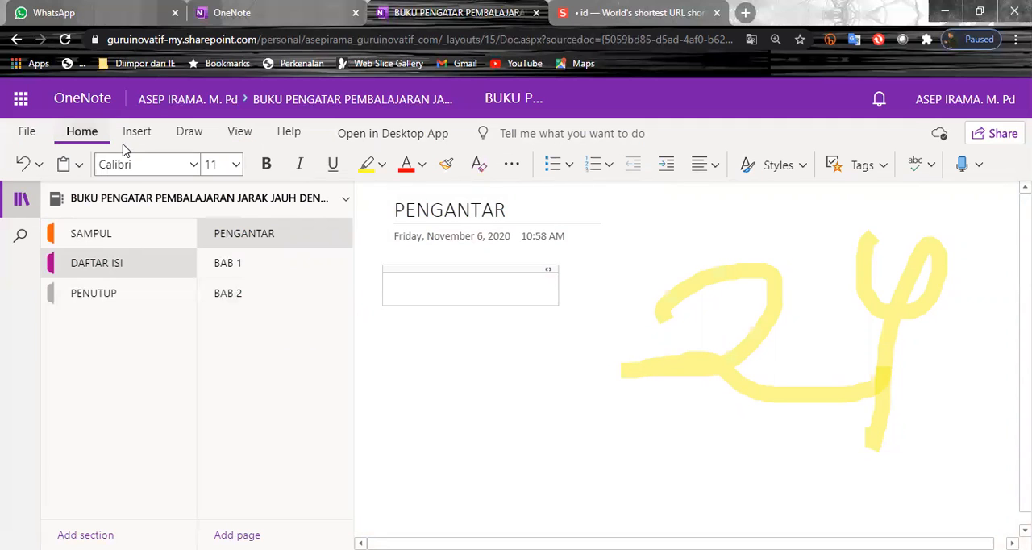
pyautogui.click(21, 107)
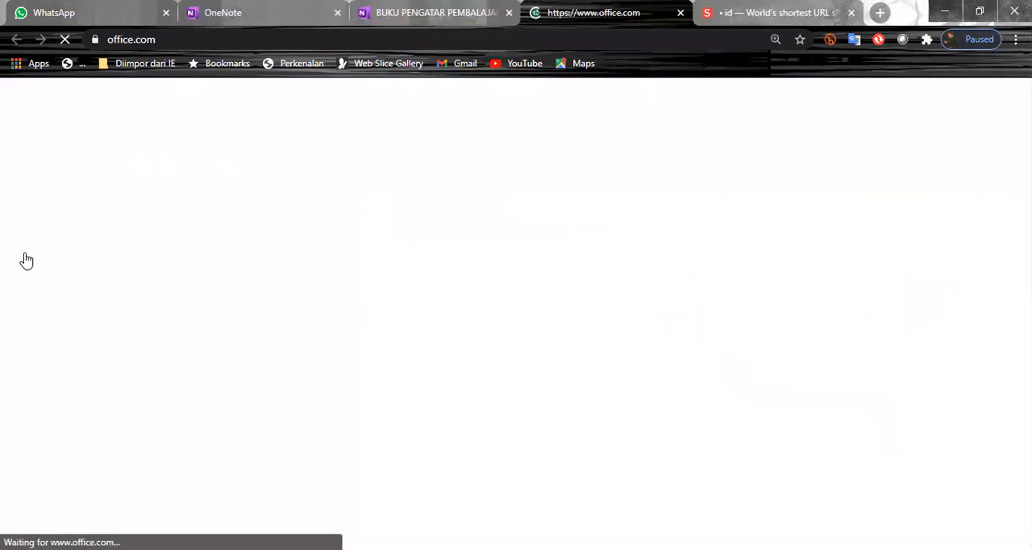
pyautogui.hotkey('ctrl', 'w')
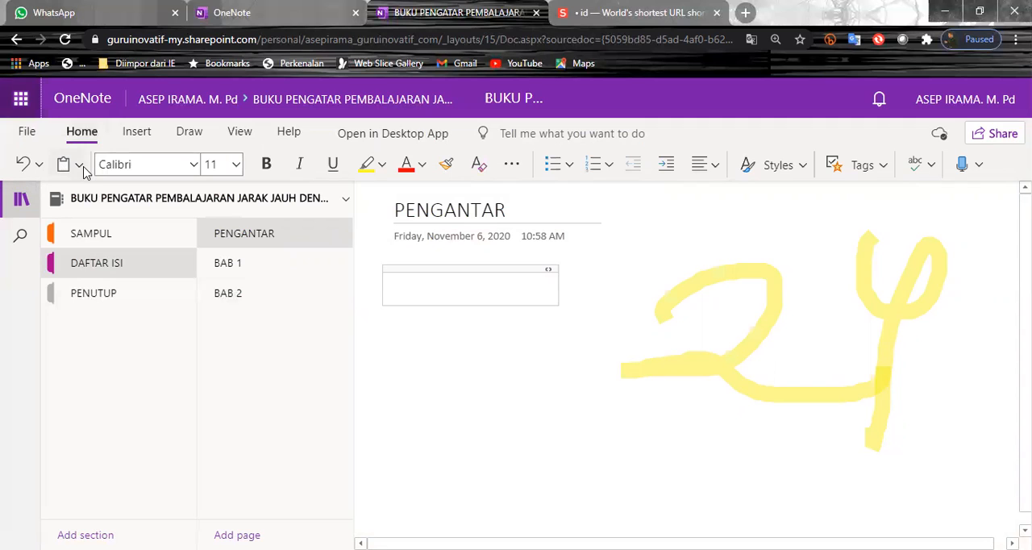
pyautogui.click(80, 166)
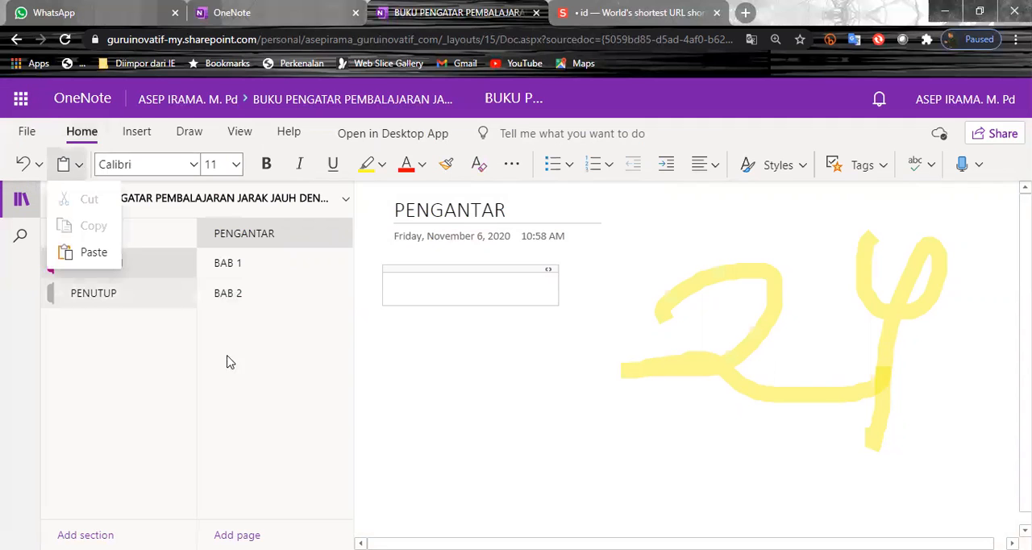
pyautogui.click(88, 214)
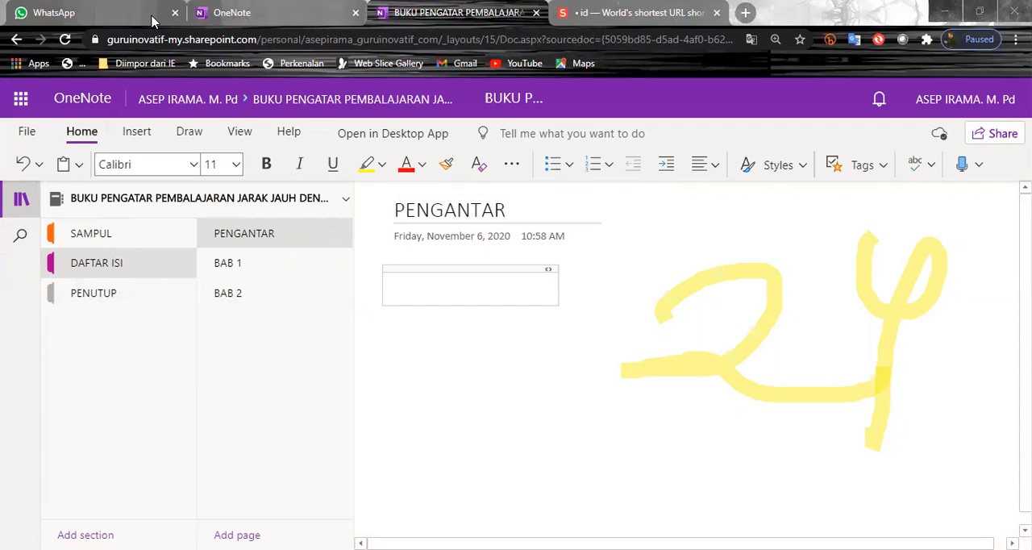
# Try to create a new notebook named PELATIHAN OFFICE 365 #1 from the OneNote start page
pyautogui.click(232, 13)
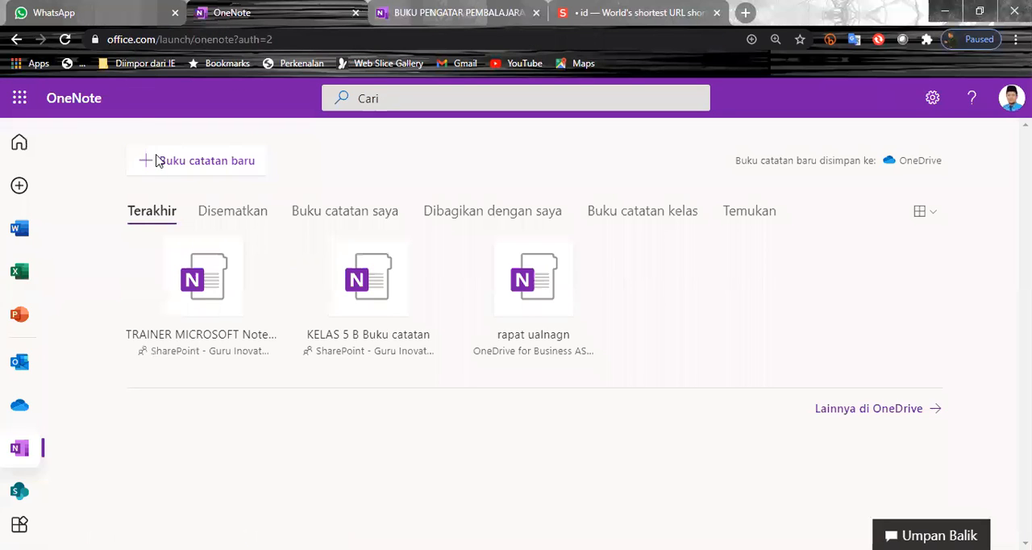
pyautogui.click(159, 161)
pyautogui.write('P')
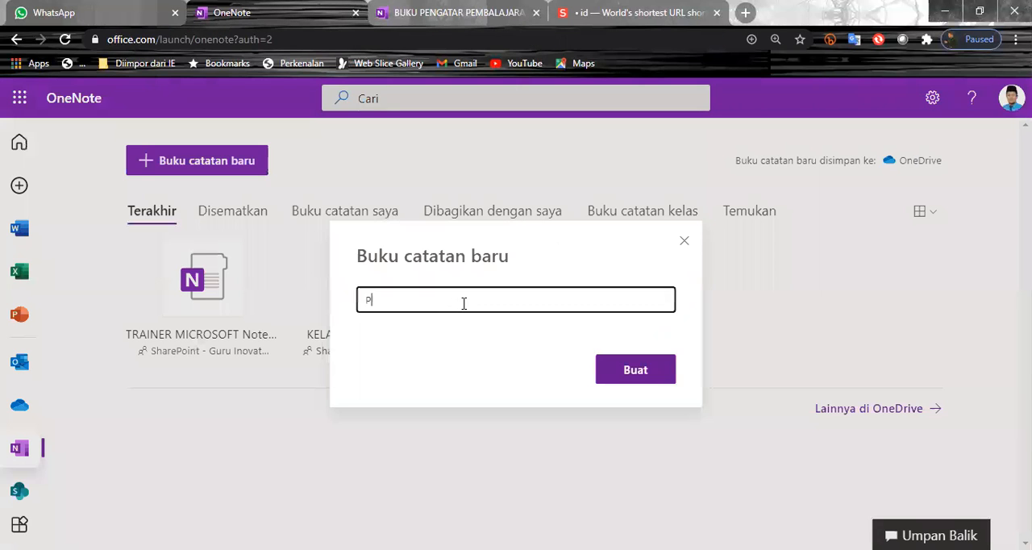
pyautogui.write('ELATIHAN OFFIC')
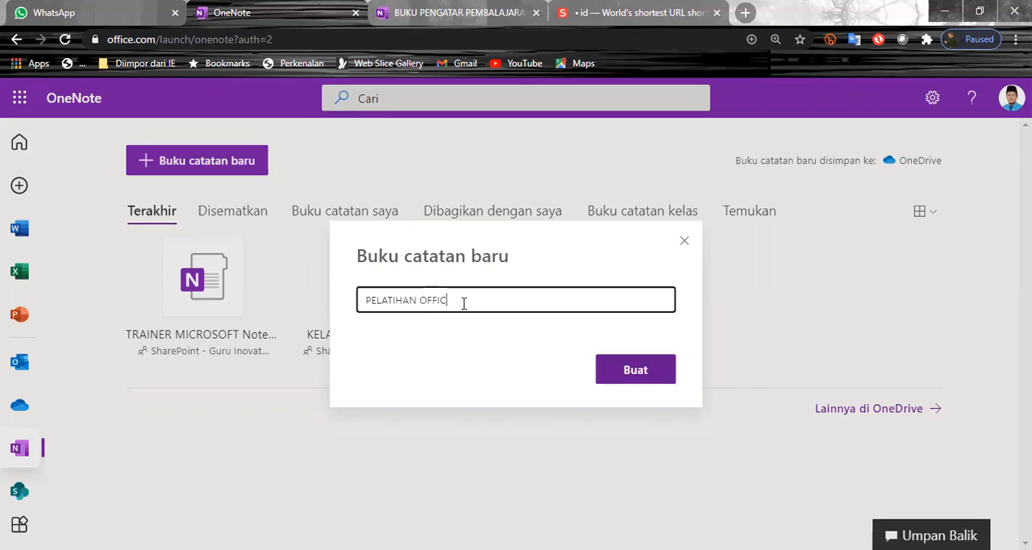
pyautogui.write('E 365 ')
pyautogui.write('#')
pyautogui.press('BackSpace')
pyautogui.write('#1')
pyautogui.click(650, 373)
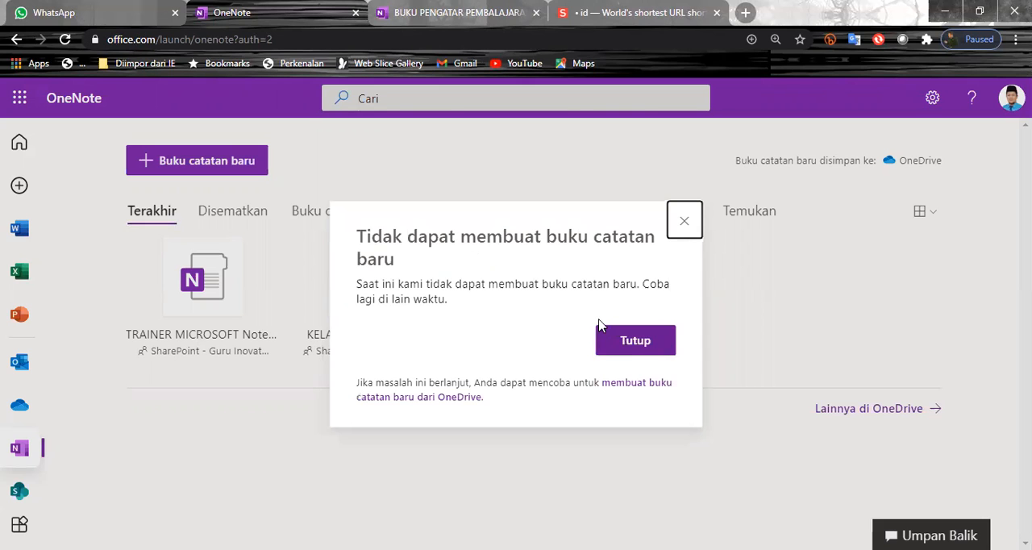
pyautogui.click(661, 348)
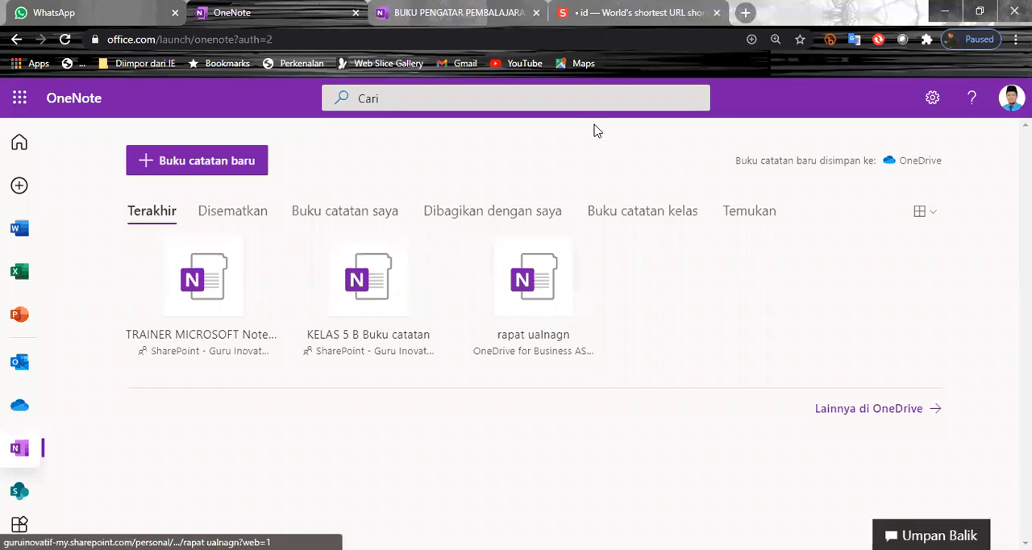
# Leave the open distance-learning guide notebook and view the owner's OneDrive files in its place
pyautogui.click(491, 24)
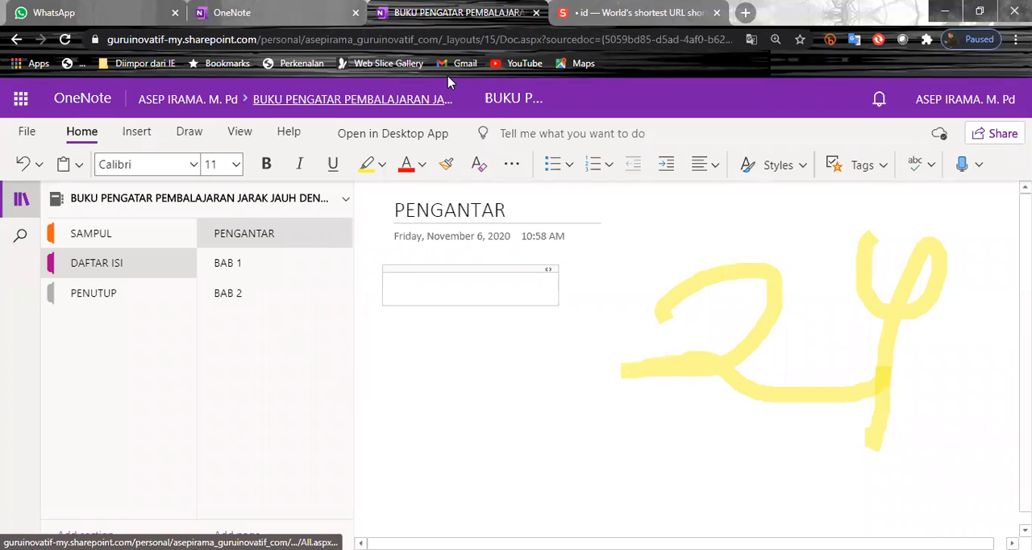
pyautogui.click(189, 100)
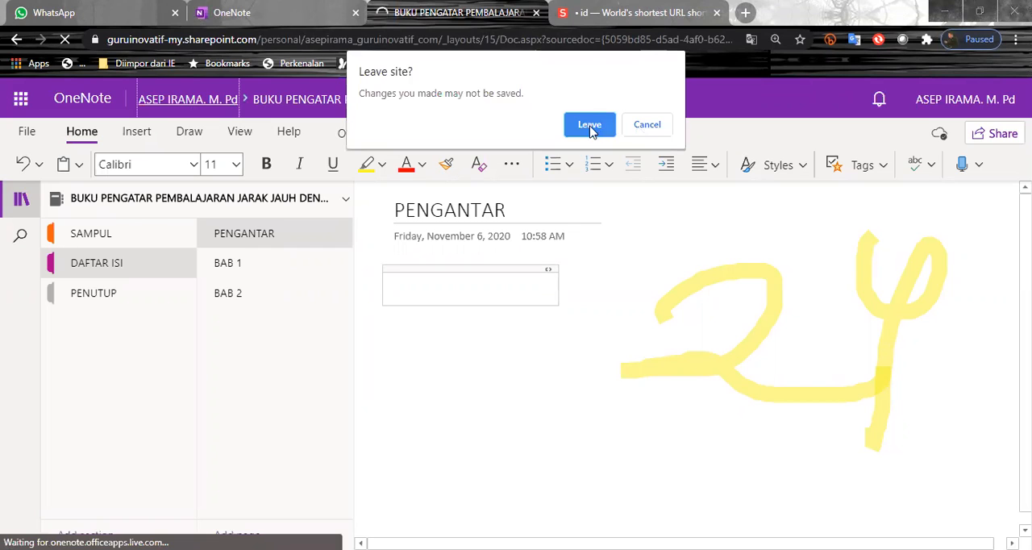
pyautogui.click(589, 126)
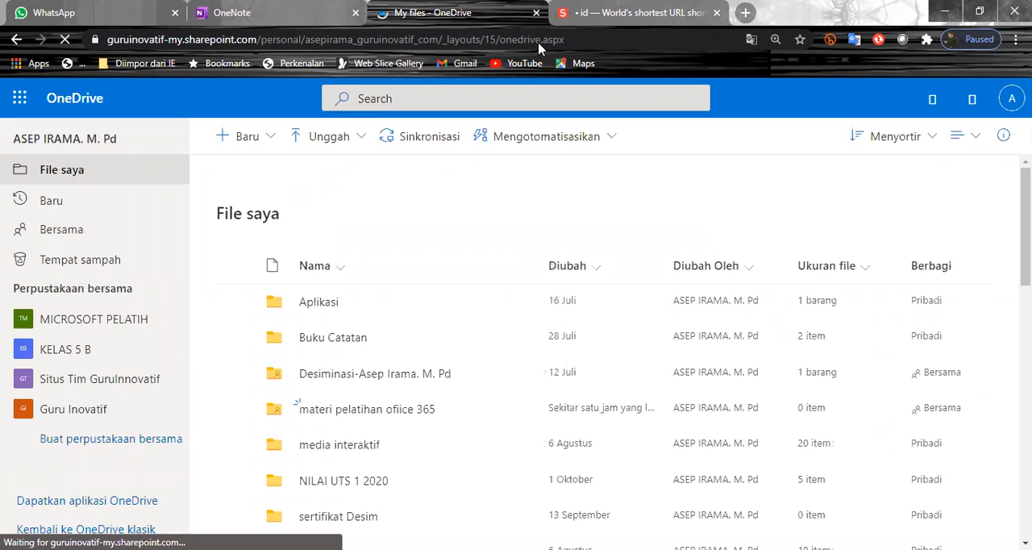
# Return to the OneNote start page and create a new notebook named MATERI PELATIHAN
pyautogui.click(216, 15)
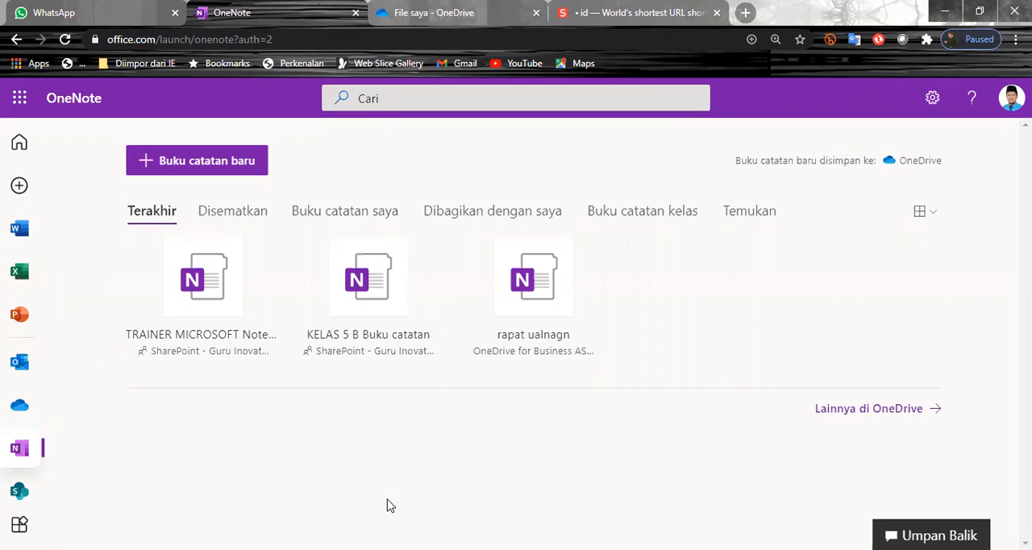
pyautogui.click(158, 179)
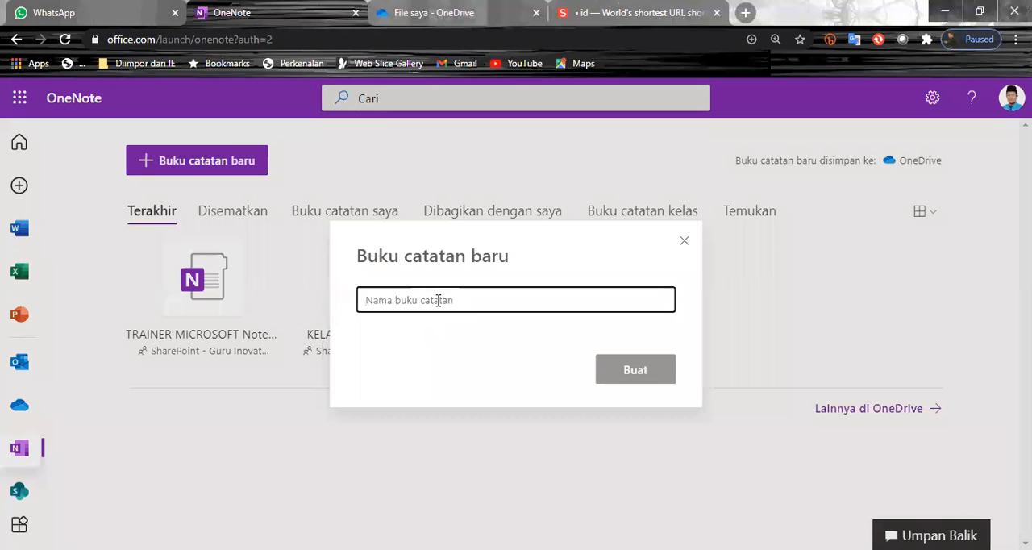
pyautogui.write('MATERI PE')
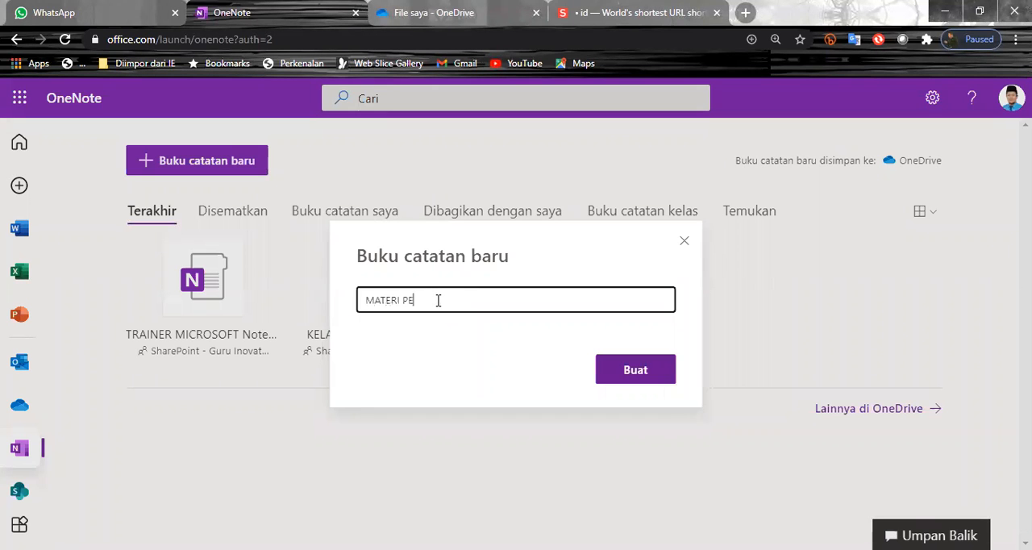
pyautogui.write('LATIHAN')
pyautogui.click(636, 377)
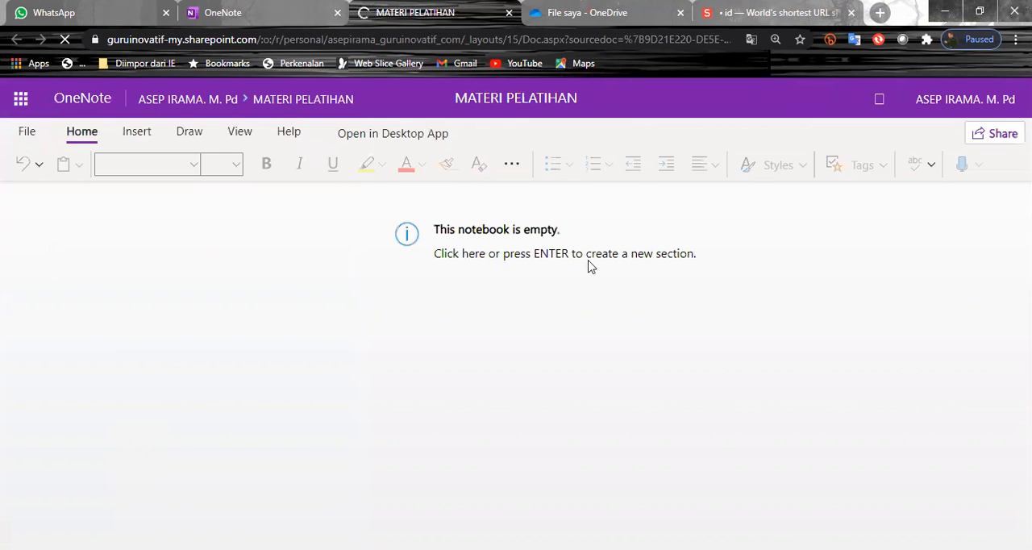
# Create the first section of the empty MATERI PELATIHAN notebook and name it MATERI 1
pyautogui.click(566, 346)
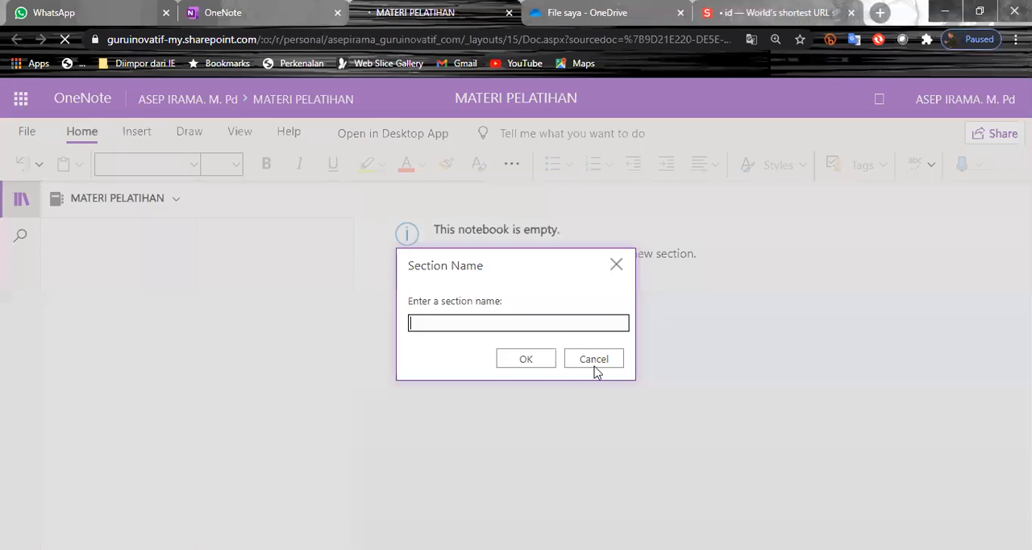
pyautogui.click(593, 359)
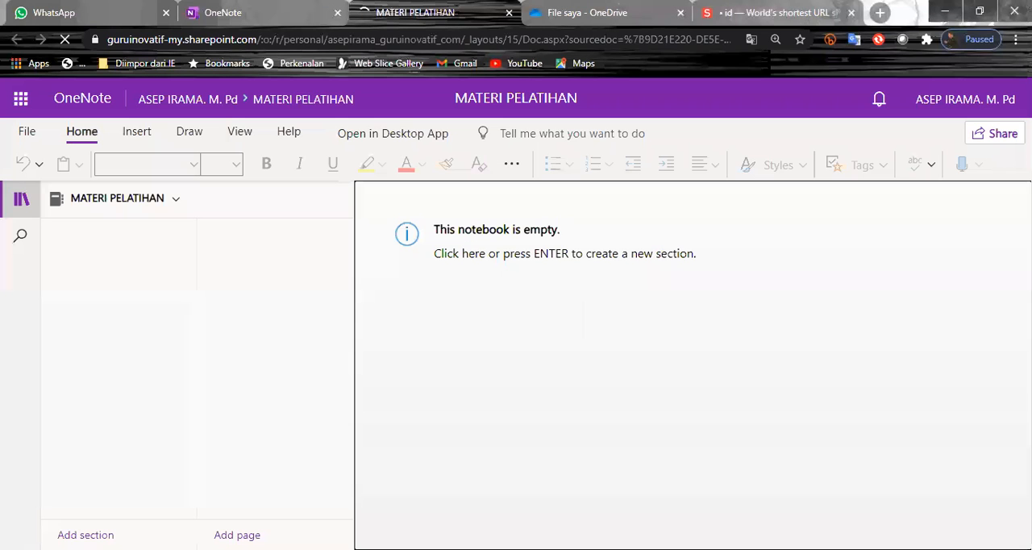
pyautogui.click(464, 329)
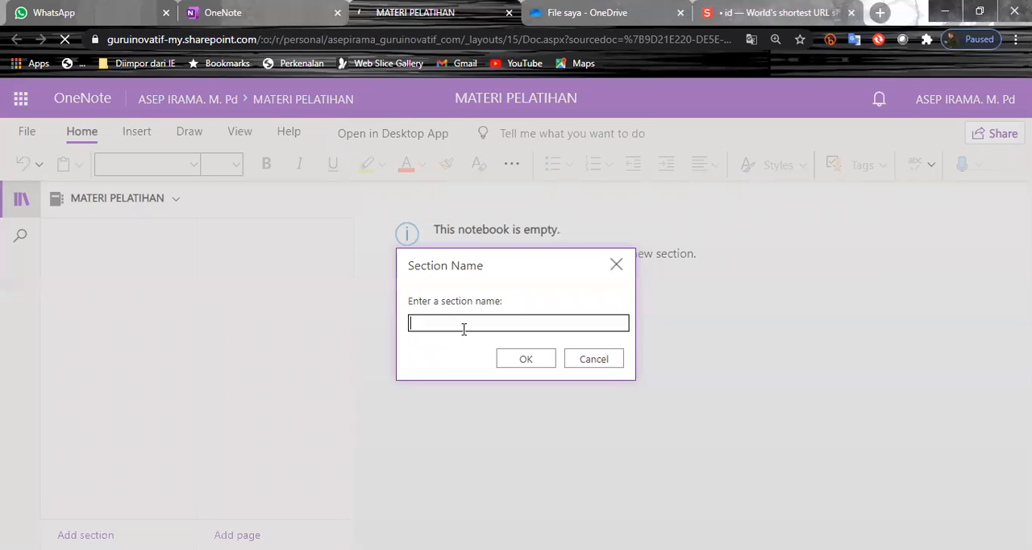
pyautogui.write('MATERI 1')
pyautogui.click(536, 364)
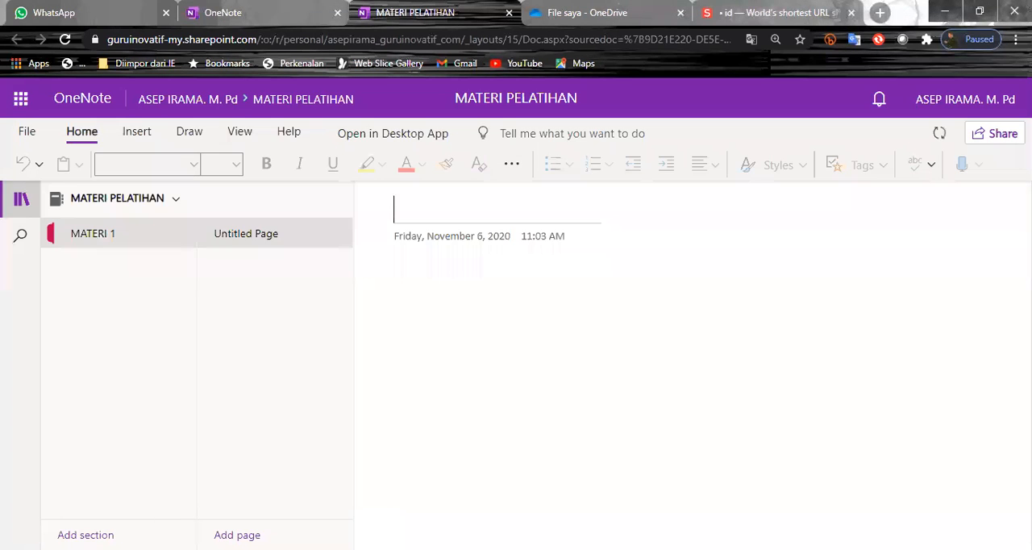
# Add a second section named MATERI 2 to the MATERI PELATIHAN notebook
pyautogui.click(85, 536)
pyautogui.write('MATERI ')
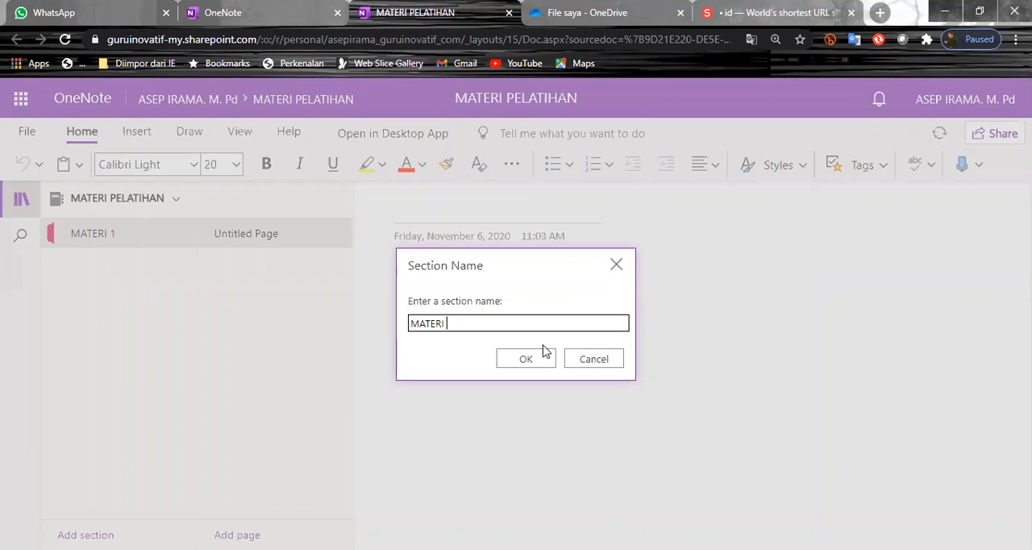
pyautogui.write('2')
pyautogui.click(540, 360)
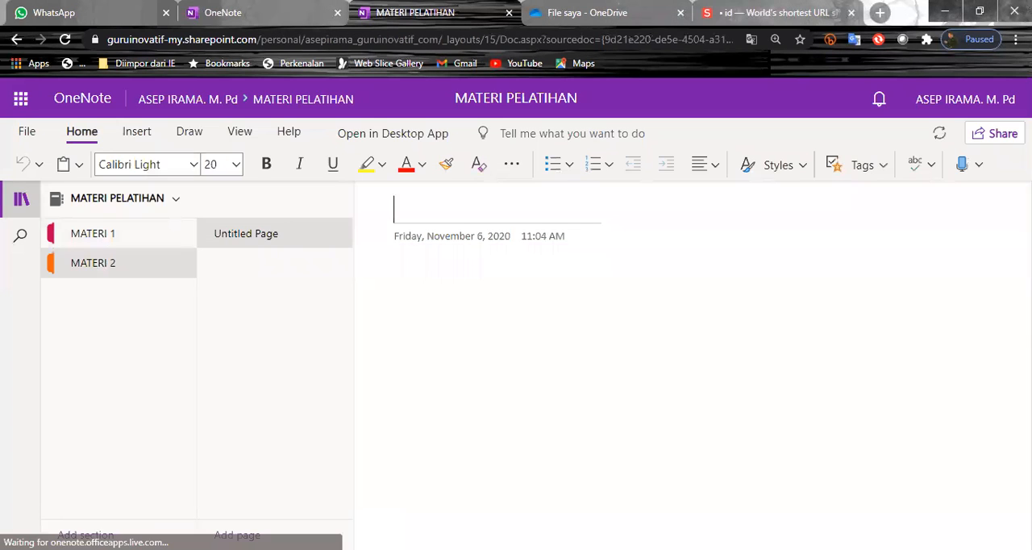
# Add a third section named MATERI 3 to the MATERI PELATIHAN notebook
pyautogui.write('MATE')
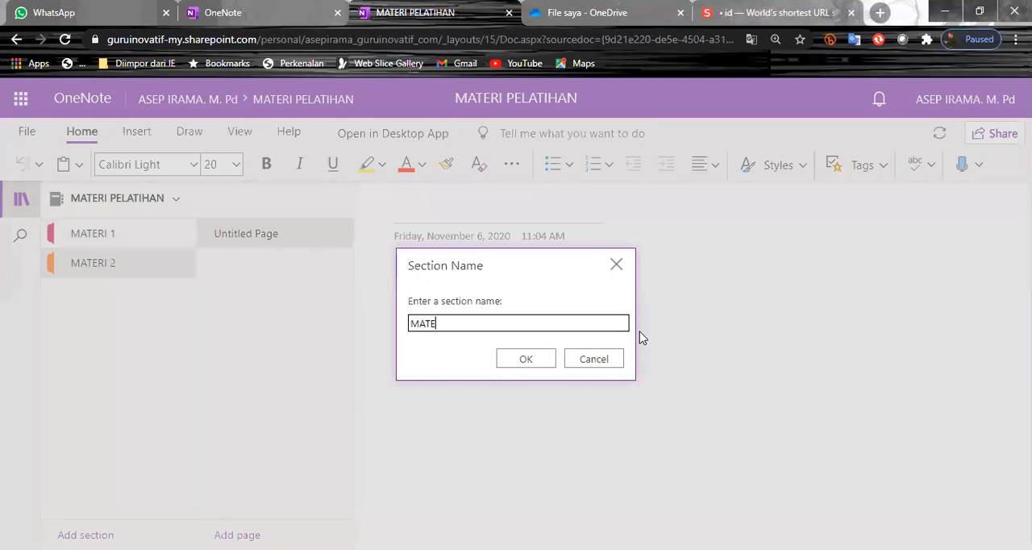
pyautogui.write('RI 3')
pyautogui.click(526, 360)
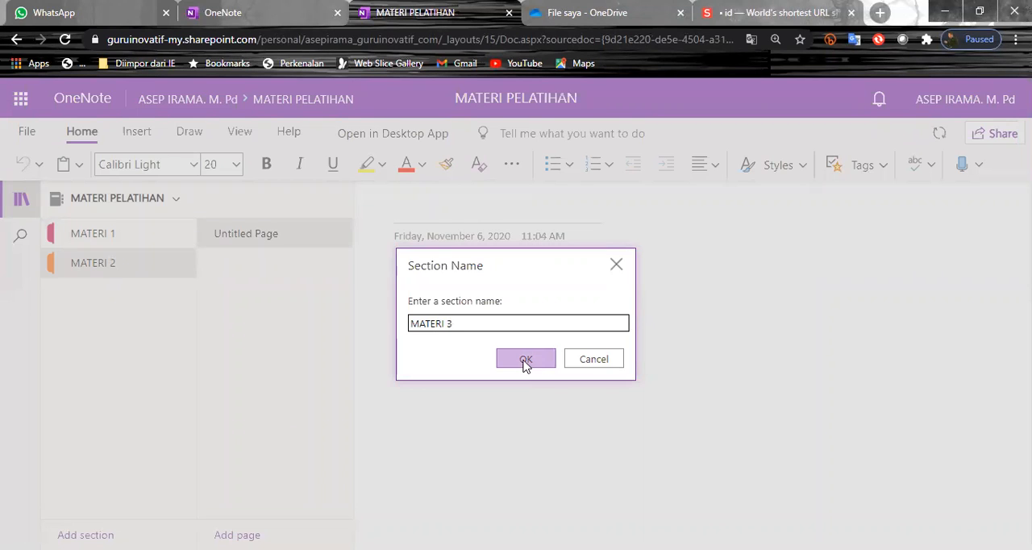